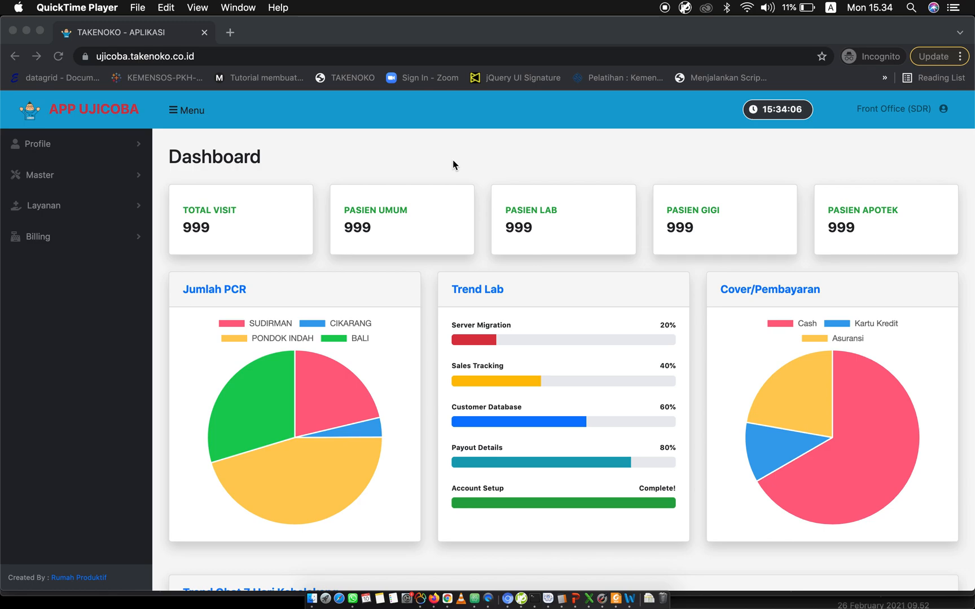
Open the patient check-in page under Layanan and filter the patient data by the patient's name.
{"action": "left_click", "coordinate": [45, 213]}
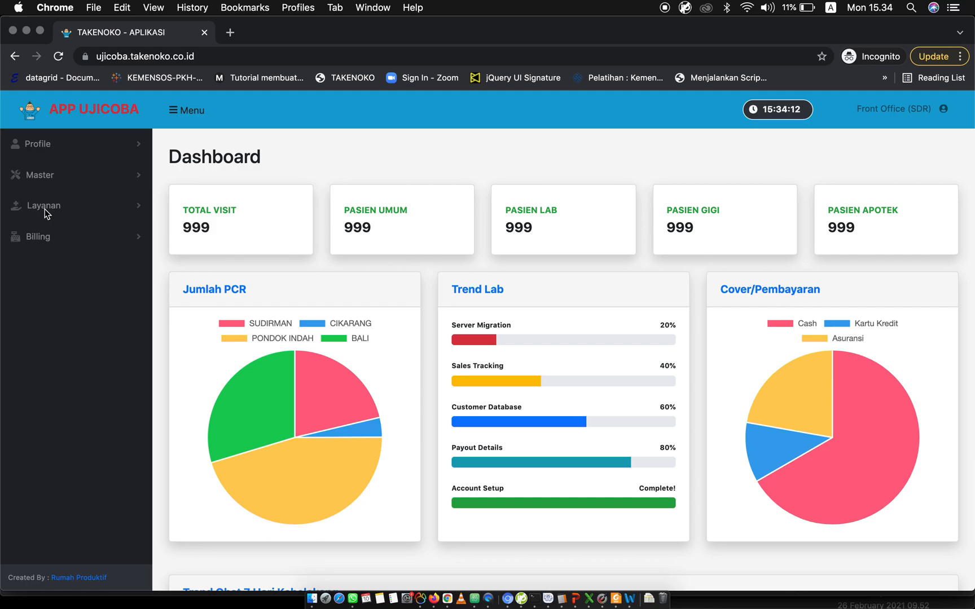
{"action": "left_click", "coordinate": [44, 209]}
{"action": "left_click", "coordinate": [55, 240]}
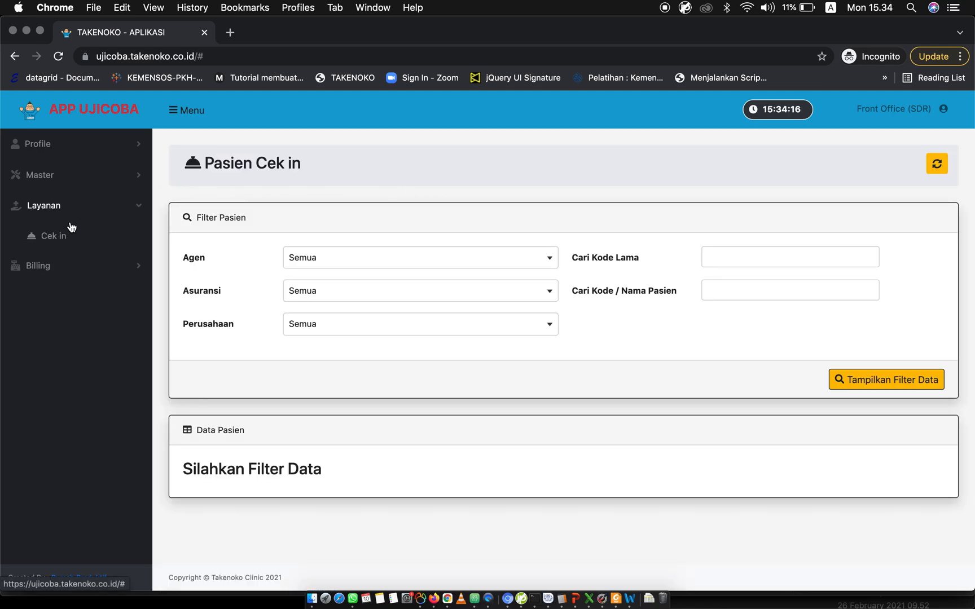
{"action": "left_click", "coordinate": [728, 291]}
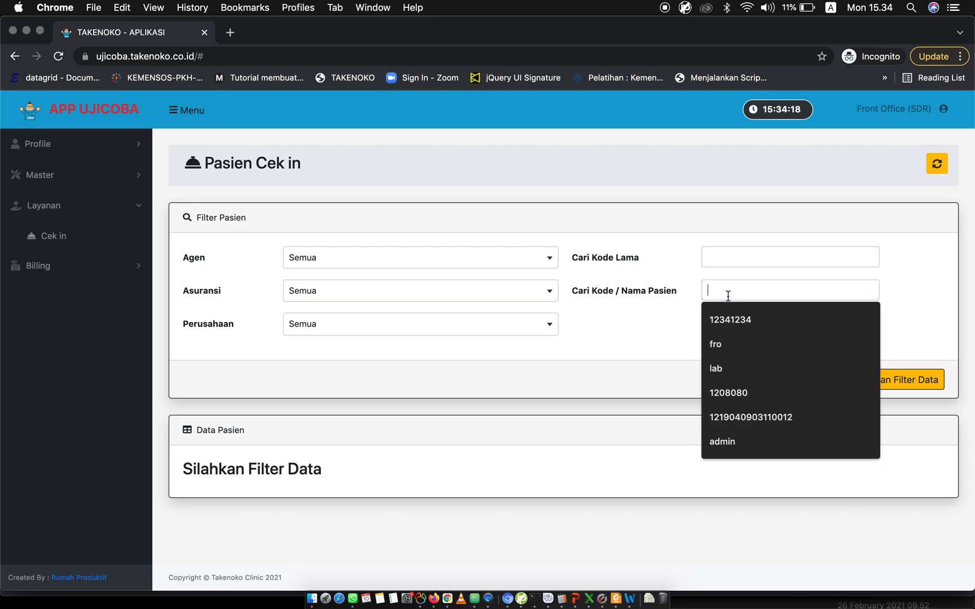
{"action": "type", "text": "jonathan"}
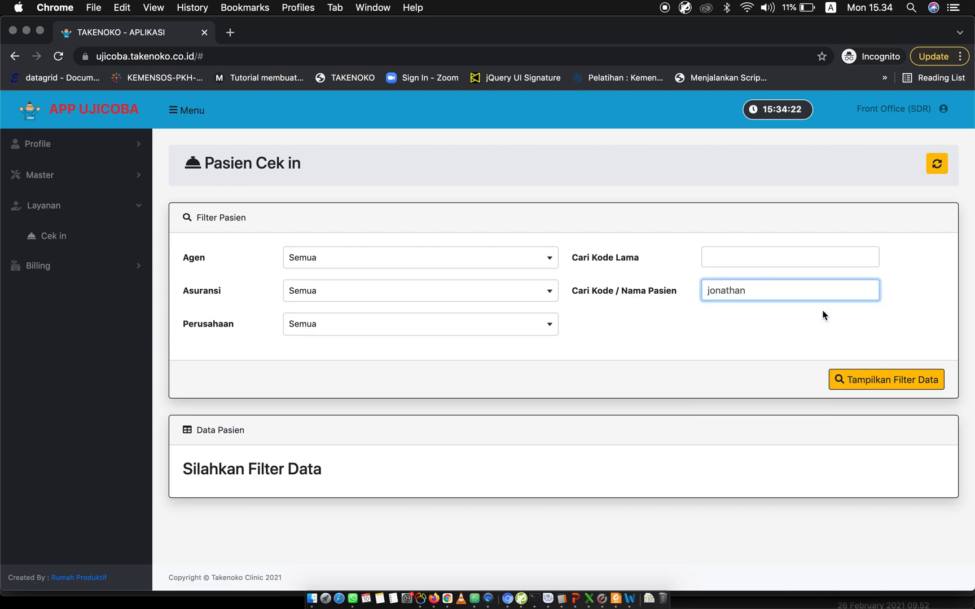
{"action": "left_click", "coordinate": [847, 379]}
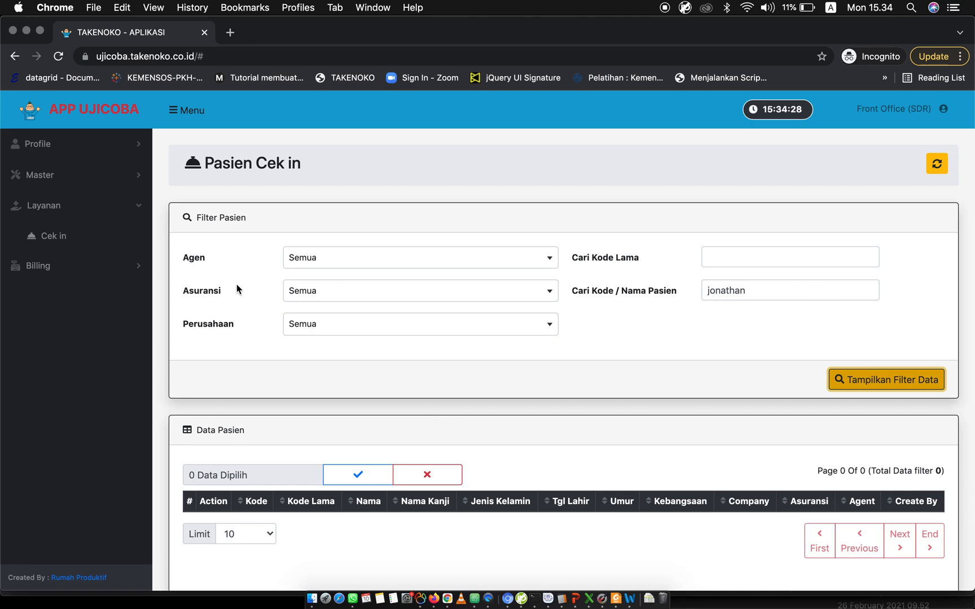
Open the Data Pasien master page and look through the list of registered patients.
{"action": "left_click", "coordinate": [97, 181]}
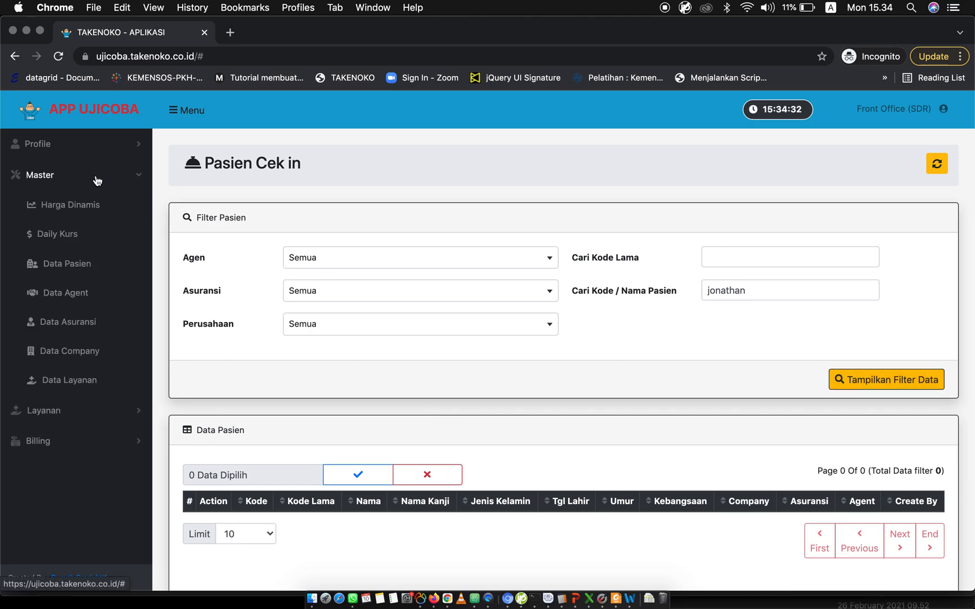
{"action": "left_click", "coordinate": [70, 274]}
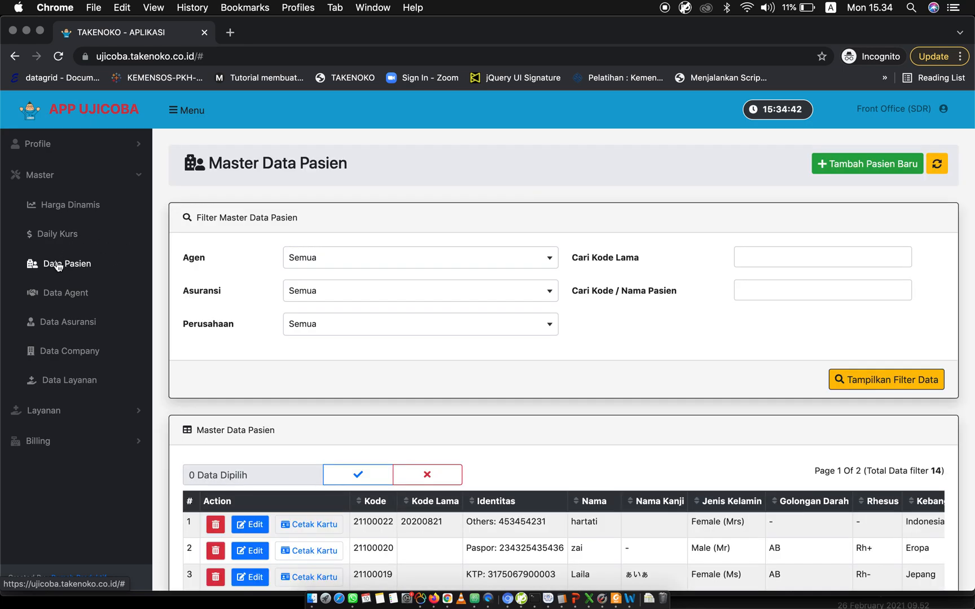
{"action": "scroll", "coordinate": [334, 311], "scroll_direction": "down", "scroll_amount": 5}
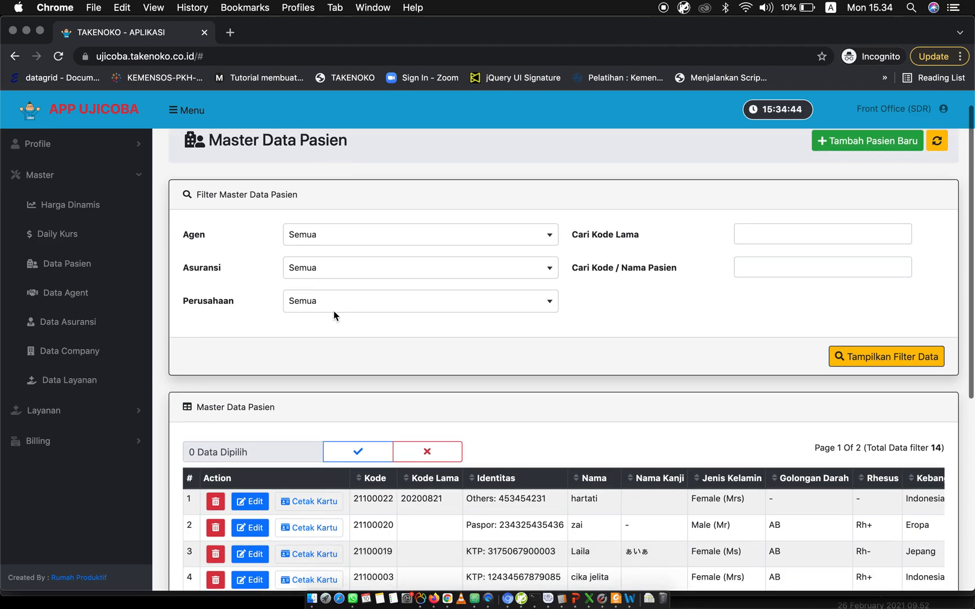
{"action": "scroll", "coordinate": [334, 311], "scroll_direction": "down", "scroll_amount": 4}
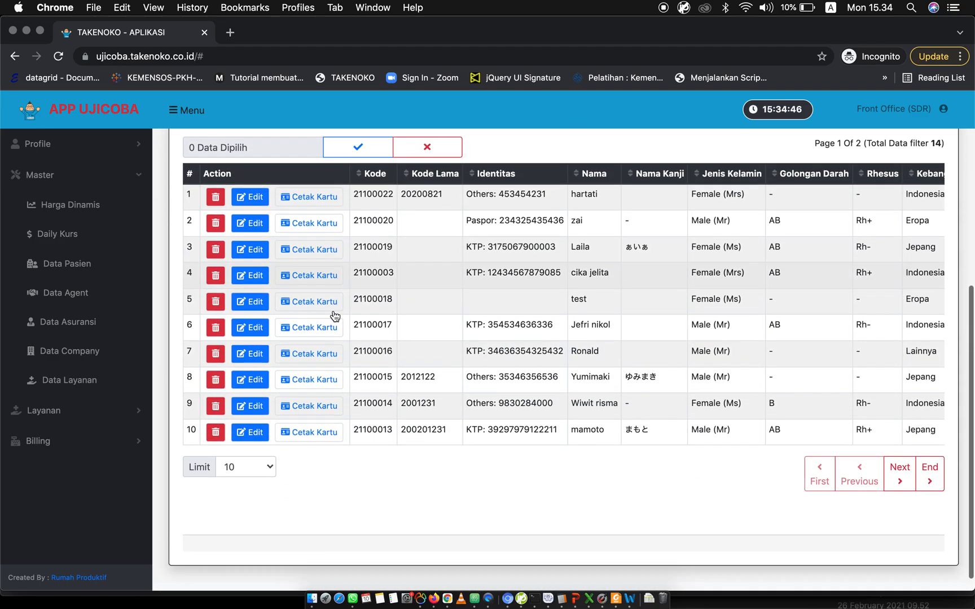
{"action": "scroll", "coordinate": [333, 311], "scroll_direction": "up", "scroll_amount": 6}
{"action": "scroll", "coordinate": [334, 311], "scroll_direction": "down", "scroll_amount": 4}
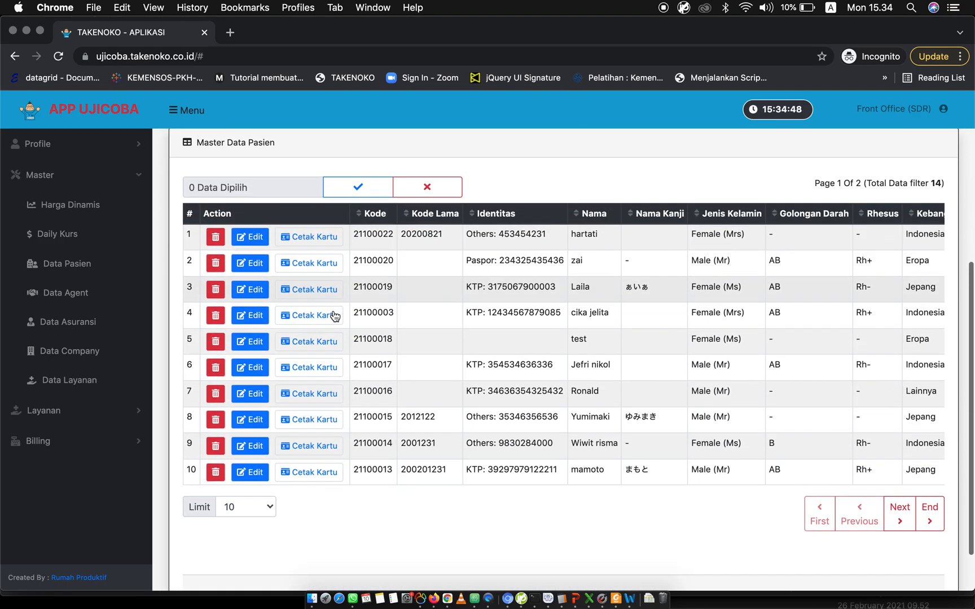
{"action": "scroll", "coordinate": [334, 311], "scroll_direction": "up", "scroll_amount": 6}
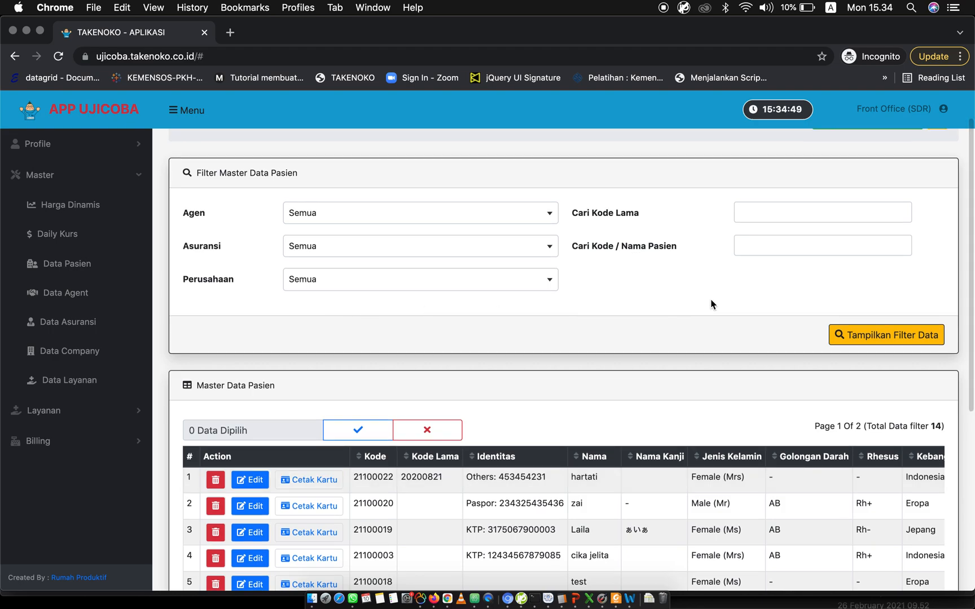
Filter the patient master data by the patient's name and check the resulting table.
{"action": "left_click", "coordinate": [765, 243]}
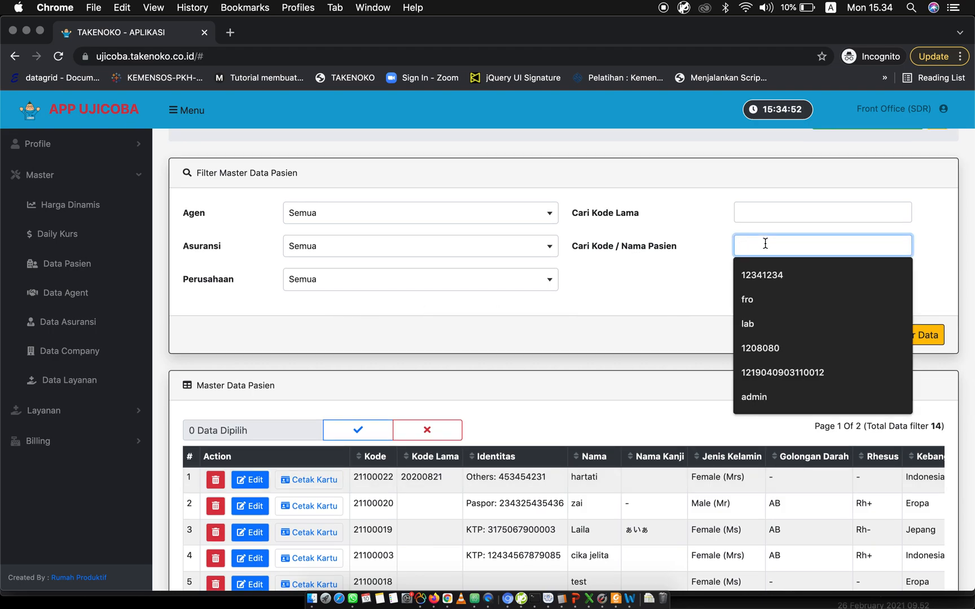
{"action": "type", "text": "jonathan"}
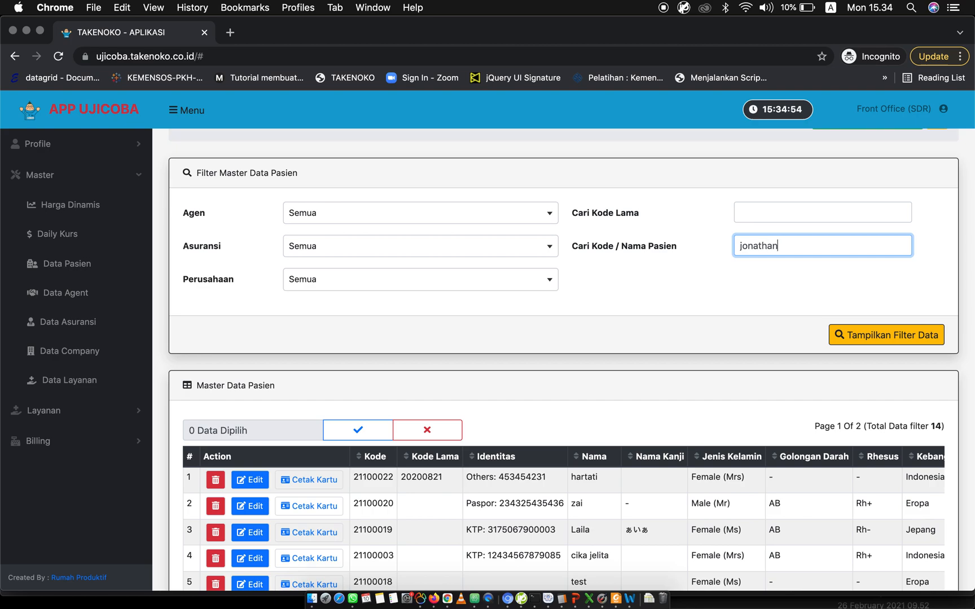
{"action": "left_click", "coordinate": [864, 334]}
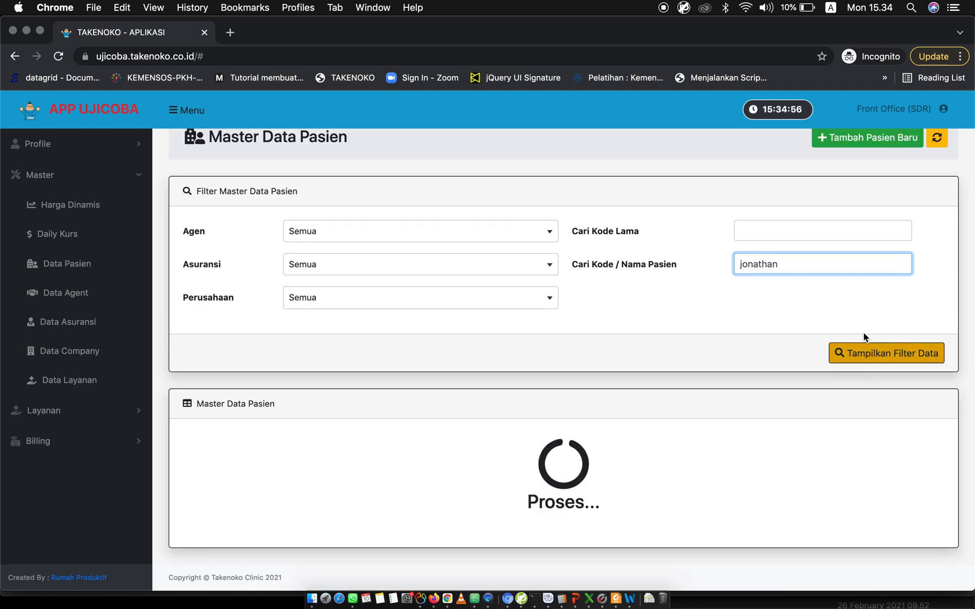
{"action": "scroll", "coordinate": [864, 337], "scroll_direction": "up", "scroll_amount": 2}
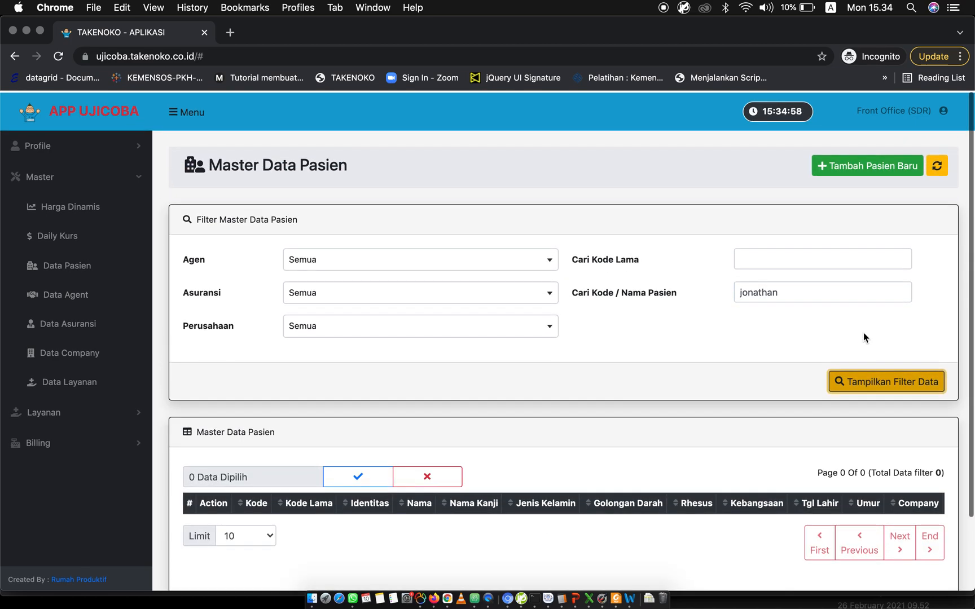
{"action": "scroll", "coordinate": [683, 339], "scroll_direction": "down", "scroll_amount": 2}
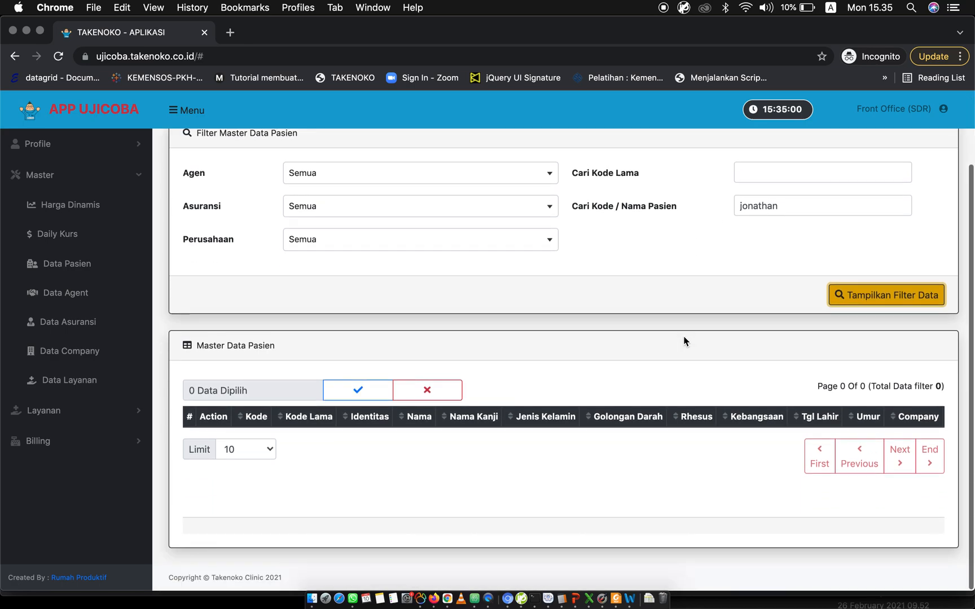
{"action": "scroll", "coordinate": [683, 340], "scroll_direction": "up", "scroll_amount": 3}
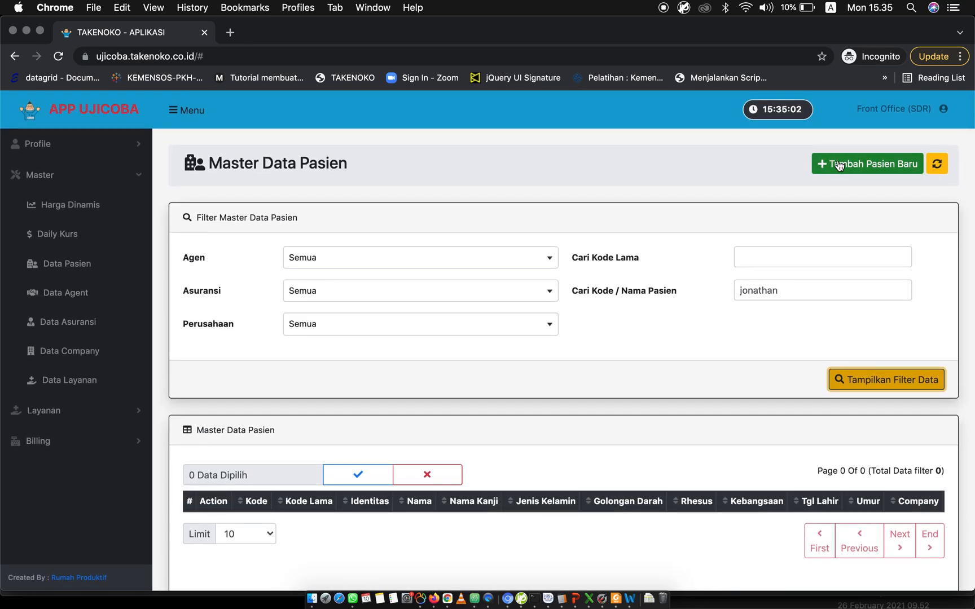
Start a new patient record and look over the fields of its input form.
{"action": "left_click", "coordinate": [839, 165]}
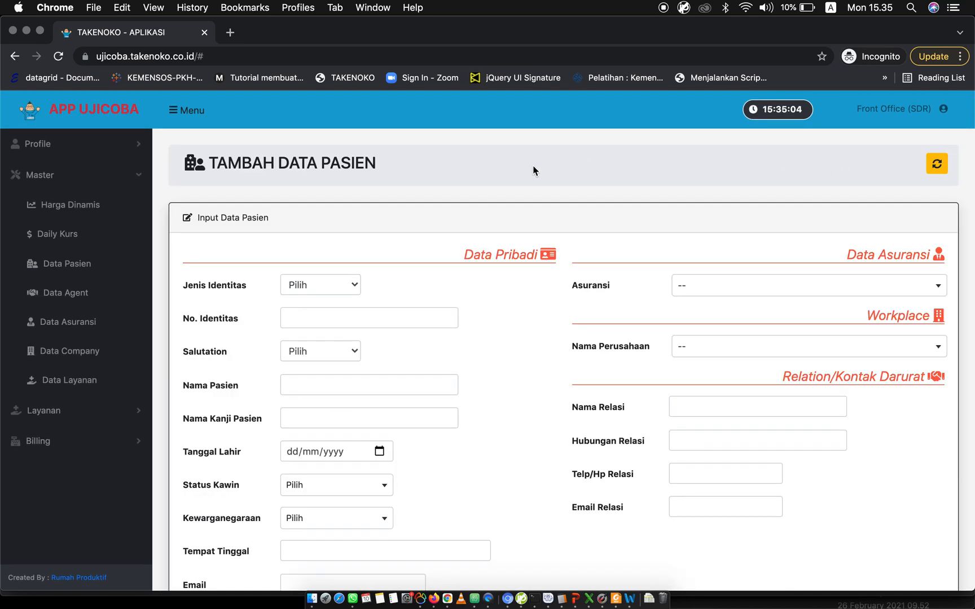
{"action": "scroll", "coordinate": [534, 170], "scroll_direction": "down", "scroll_amount": 2}
{"action": "scroll", "coordinate": [534, 170], "scroll_direction": "up", "scroll_amount": 2}
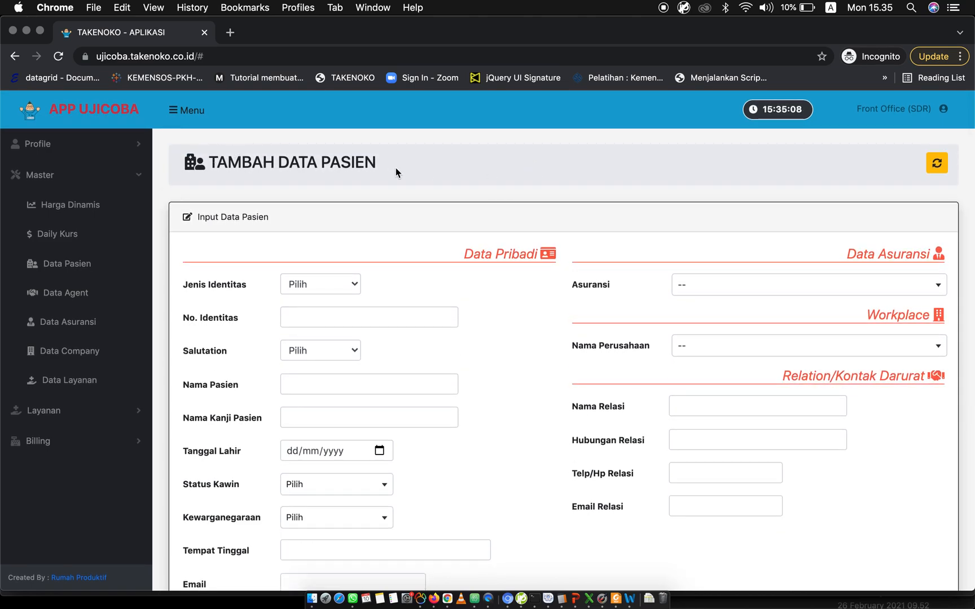
Set the patient's identity type to Others and enter "-" as the identity number.
{"action": "left_click", "coordinate": [340, 285]}
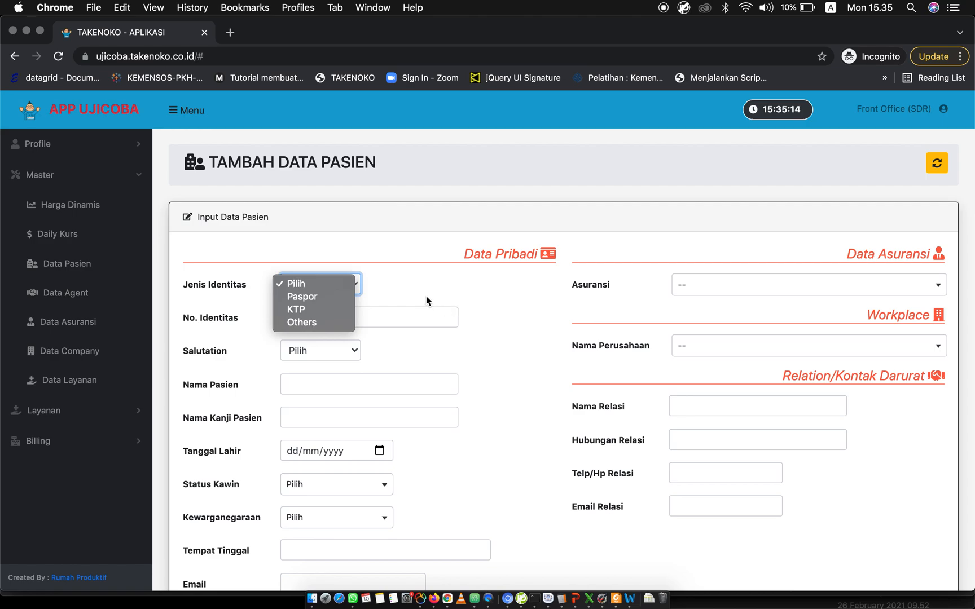
{"action": "left_click", "coordinate": [317, 325]}
{"action": "left_click", "coordinate": [336, 319]}
{"action": "type", "text": "-"}
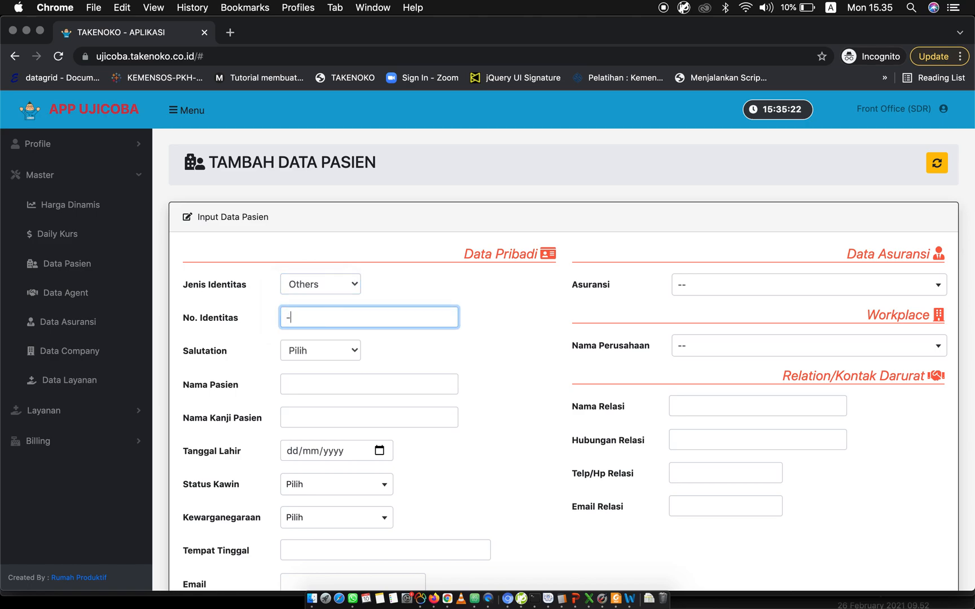
Set the identity type to KTP and replace the identity number with the patient's ID number.
{"action": "left_click", "coordinate": [339, 284]}
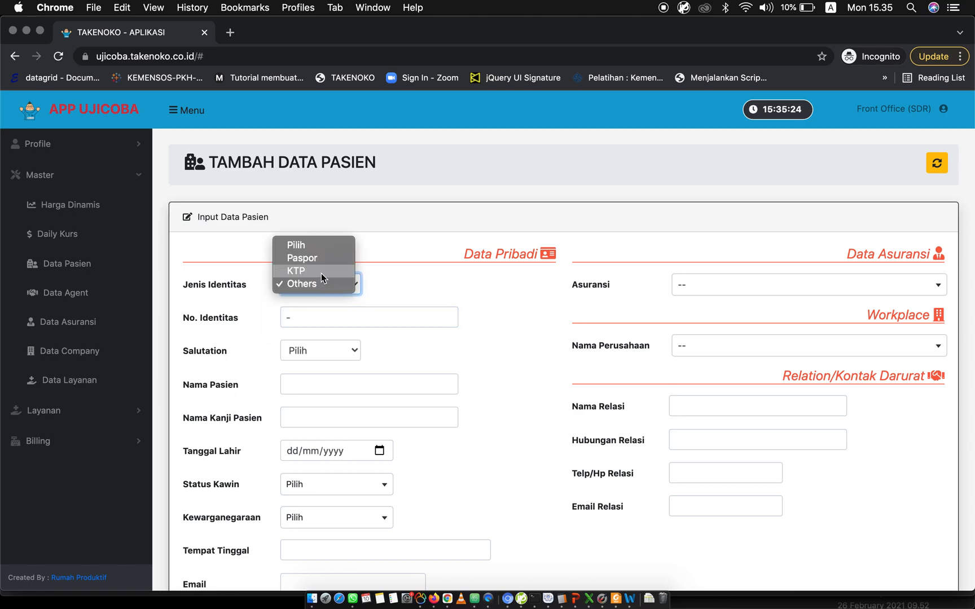
{"action": "left_click", "coordinate": [321, 274]}
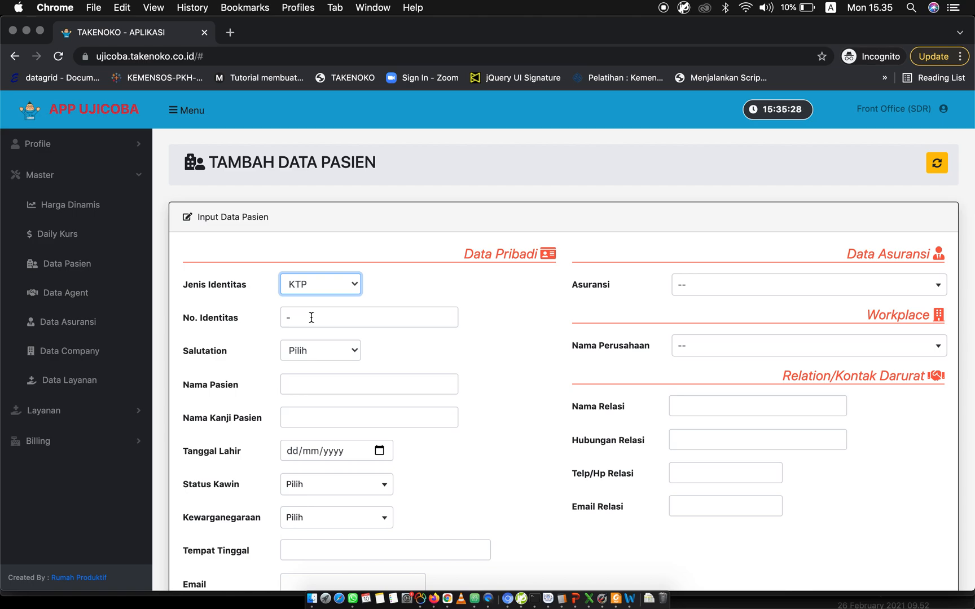
{"action": "left_click", "coordinate": [325, 285]}
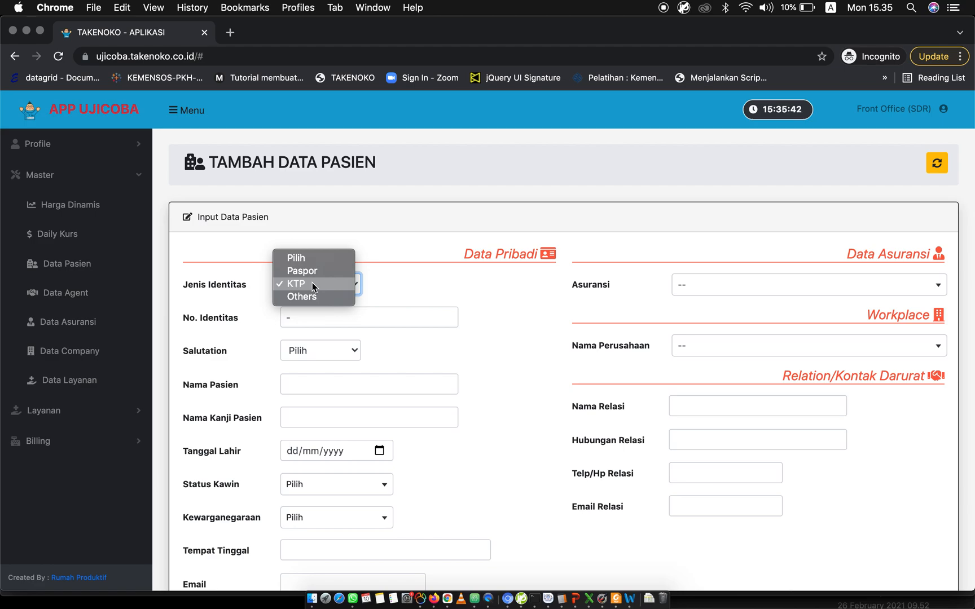
{"action": "left_click", "coordinate": [321, 282]}
{"action": "left_click", "coordinate": [304, 312]}
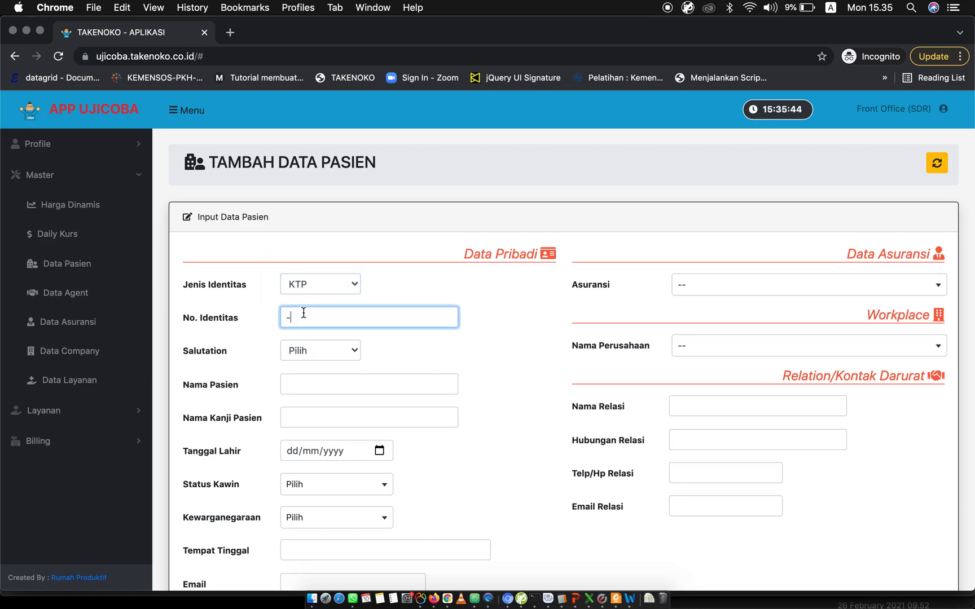
{"action": "type", "text": "123412341234"}
Set the salutation to Mr., fill in the patient's name, and enter "-" as the kanji name.
{"action": "left_click", "coordinate": [340, 352]}
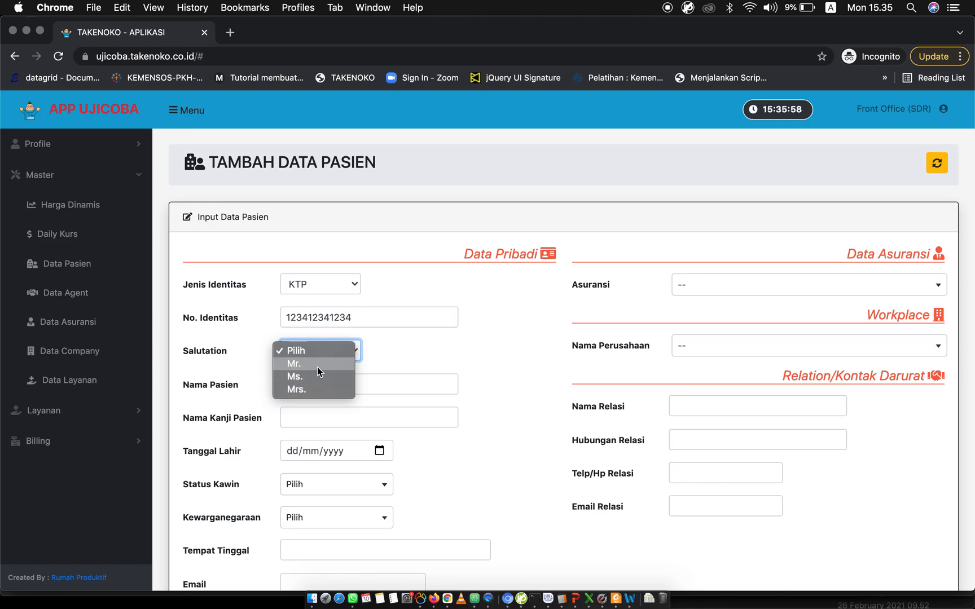
{"action": "left_click", "coordinate": [316, 365]}
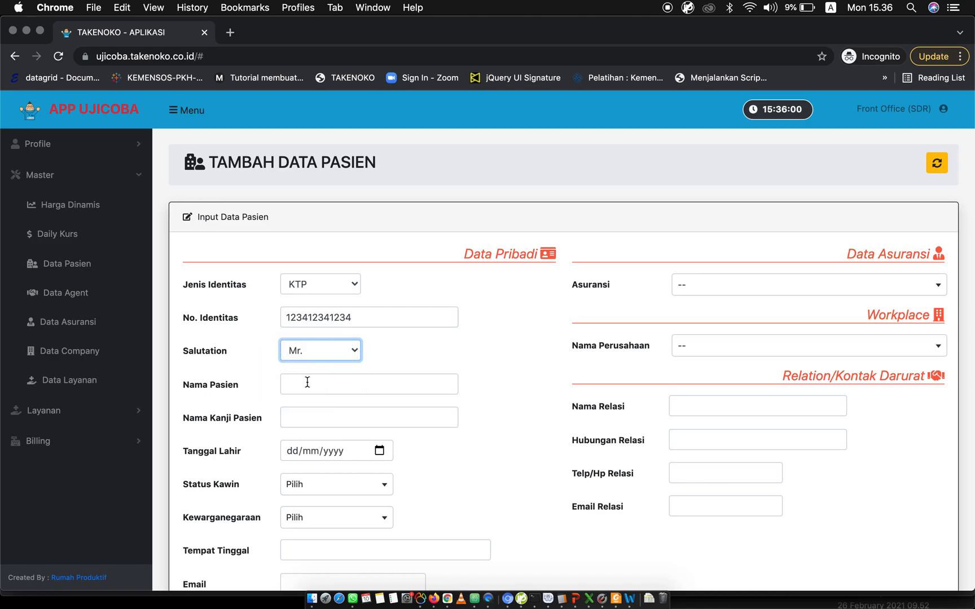
{"action": "left_click", "coordinate": [307, 383]}
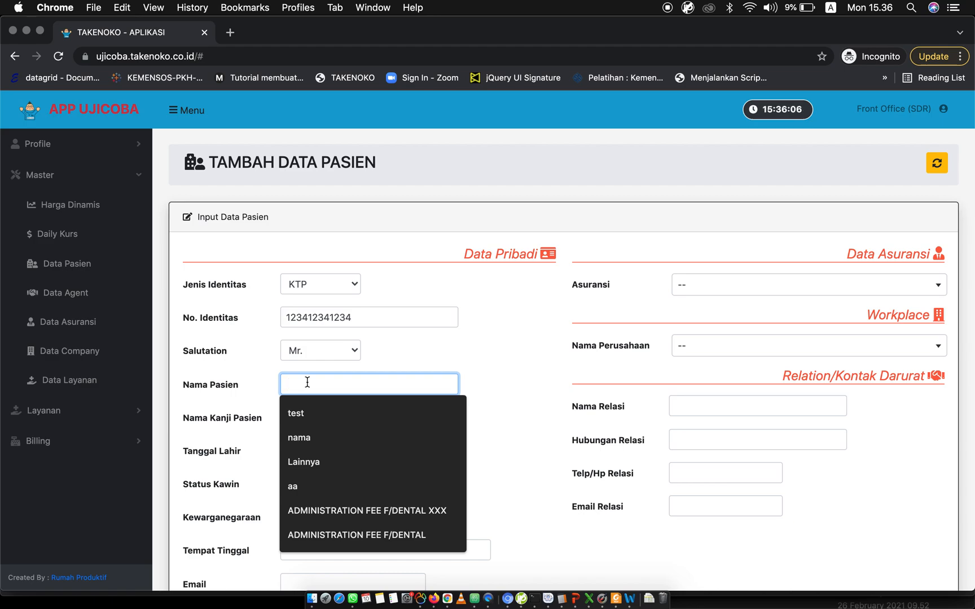
{"action": "type", "text": "J"}
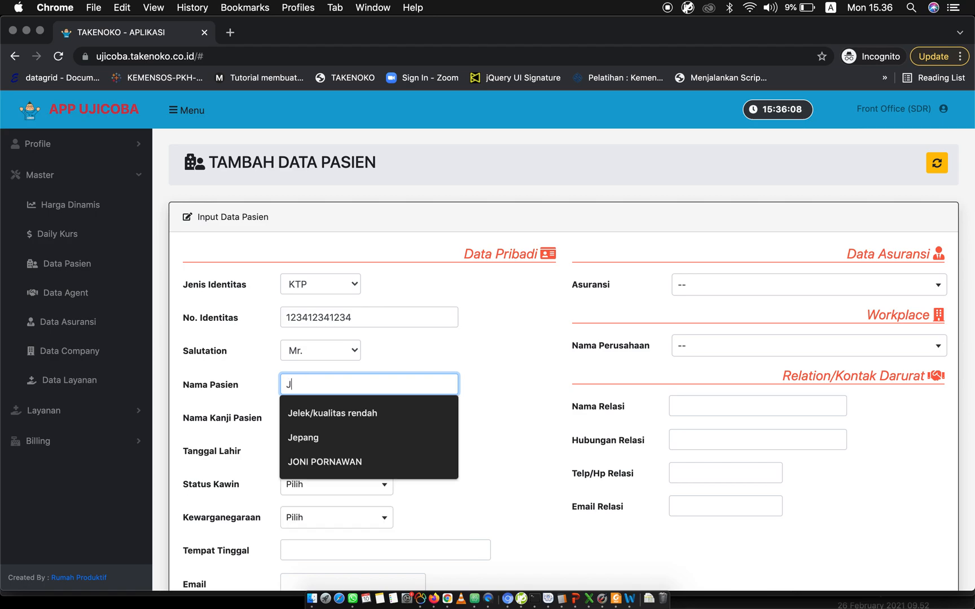
{"action": "type", "text": "onathan"}
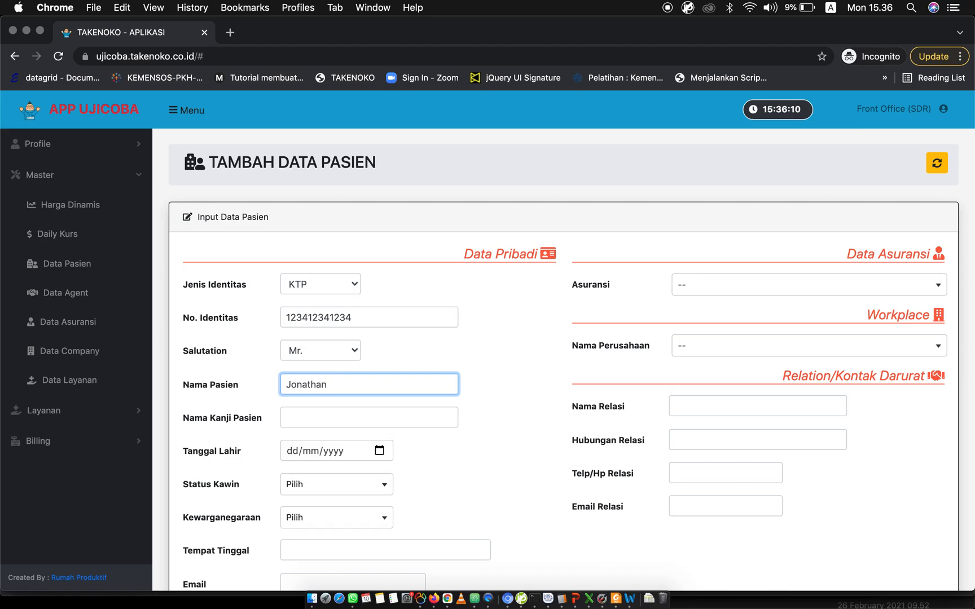
{"action": "left_click", "coordinate": [302, 419]}
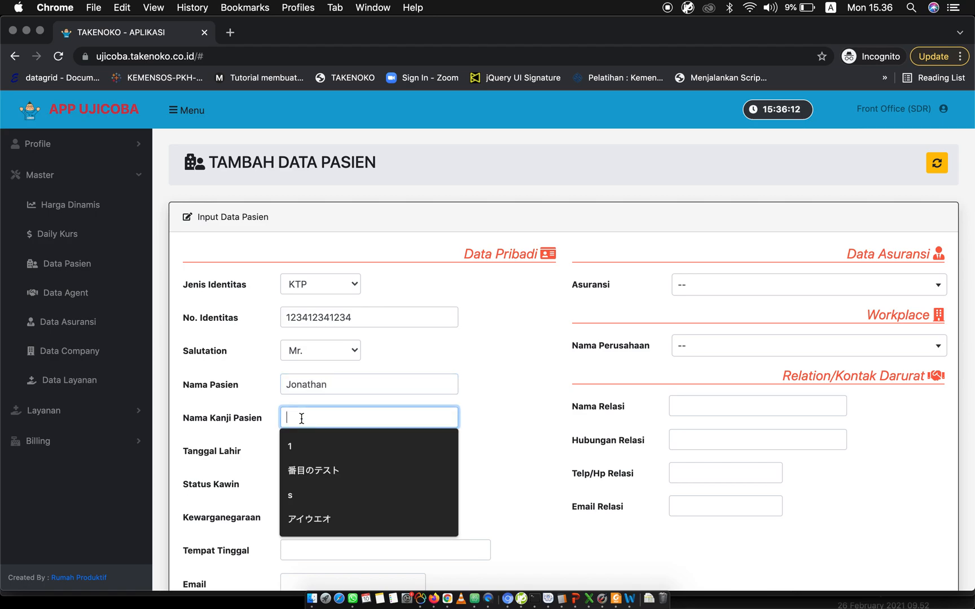
{"action": "type", "text": "-"}
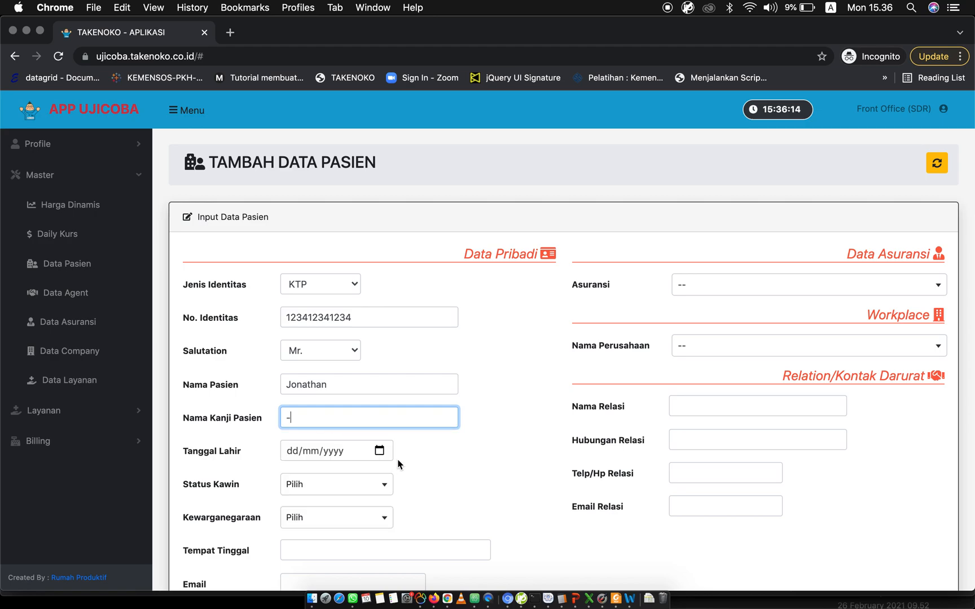
{"action": "left_click", "coordinate": [379, 450]}
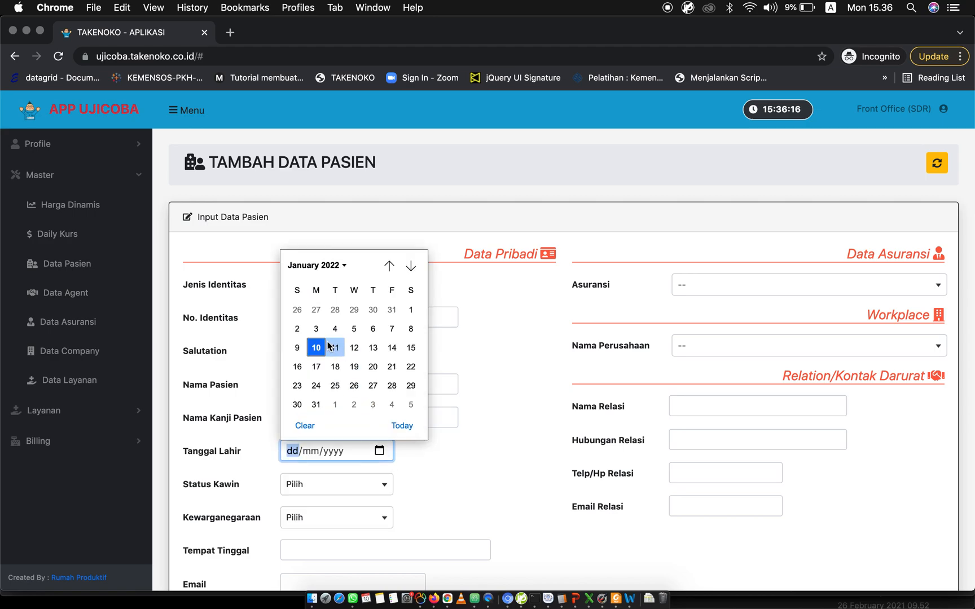
{"action": "left_click", "coordinate": [341, 266]}
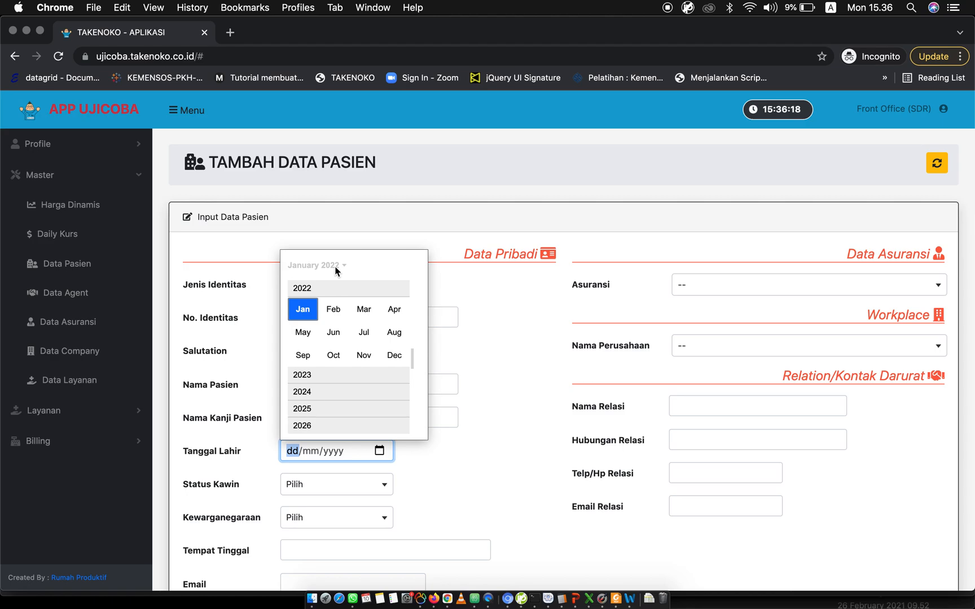
{"action": "left_click", "coordinate": [566, 390]}
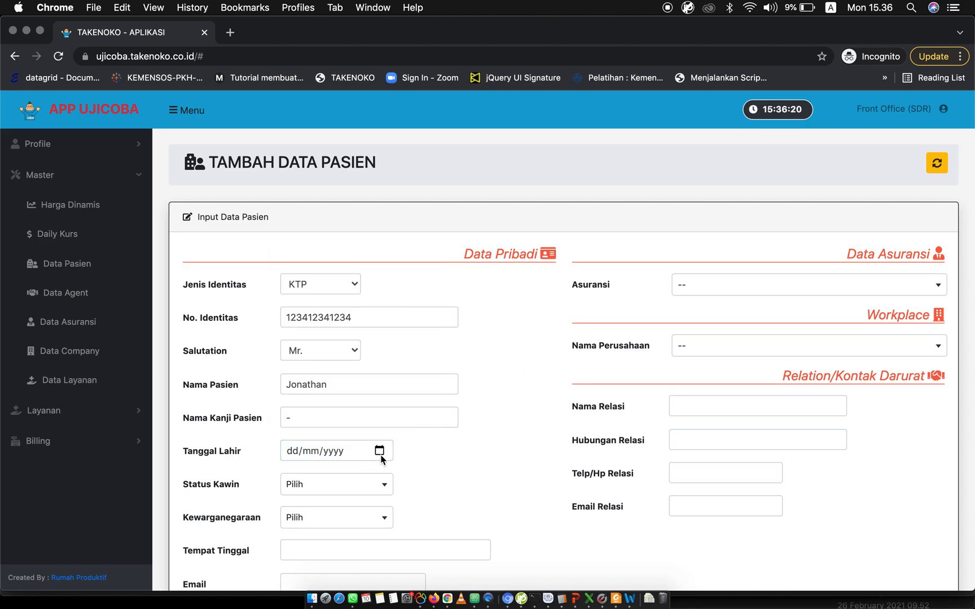
{"action": "left_click", "coordinate": [381, 455]}
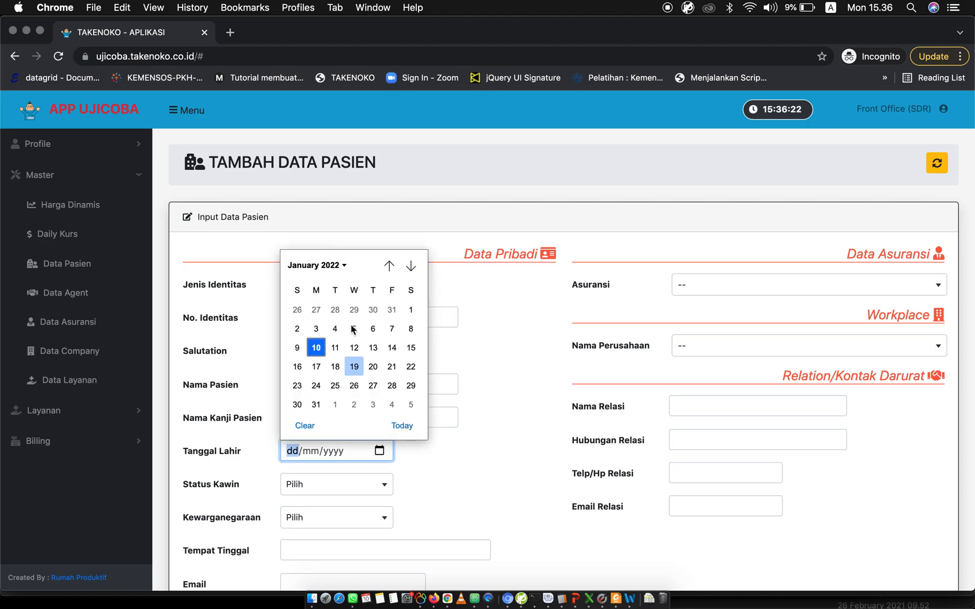
{"action": "left_click", "coordinate": [326, 267]}
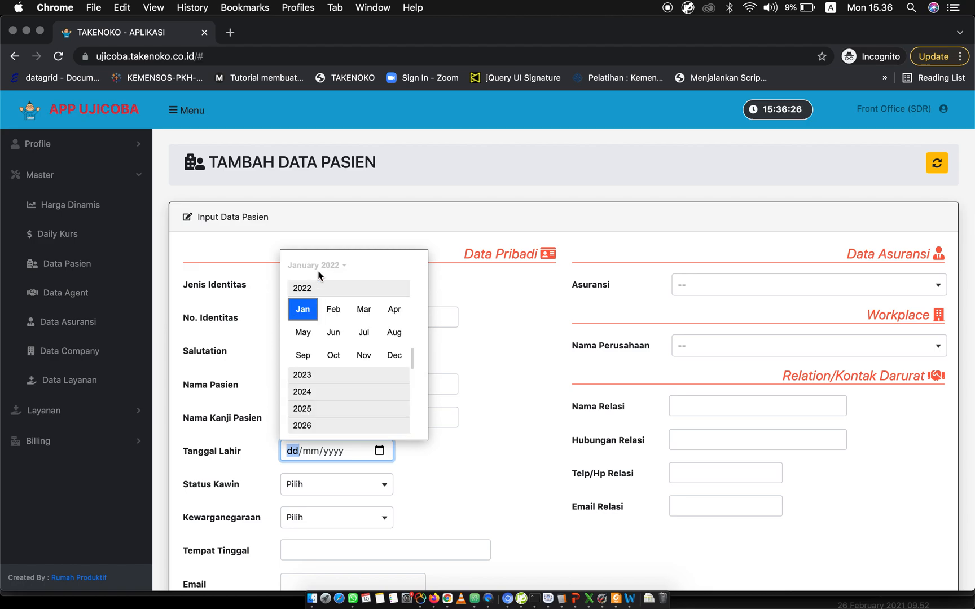
{"action": "left_click", "coordinate": [317, 267]}
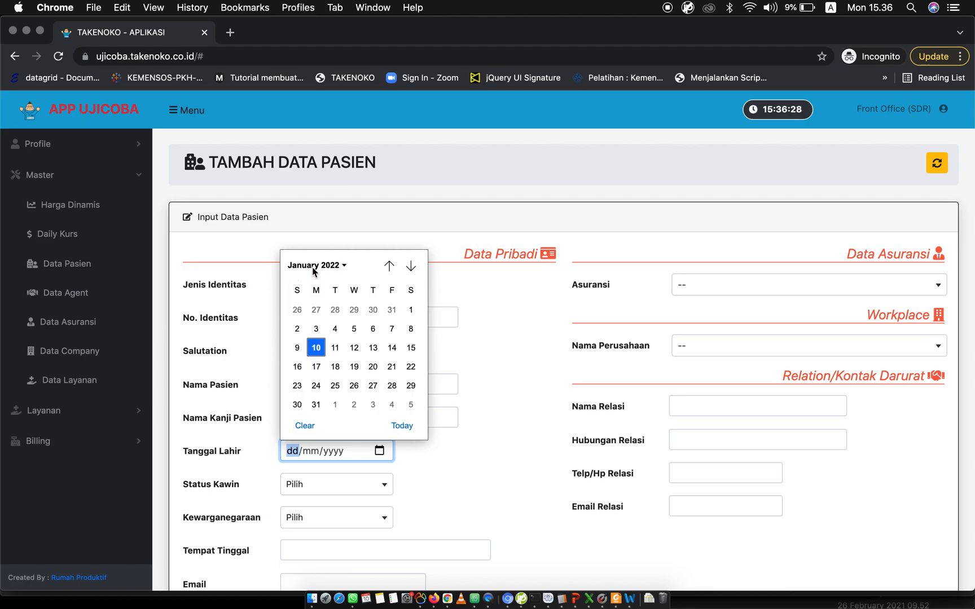
{"action": "left_click", "coordinate": [326, 268]}
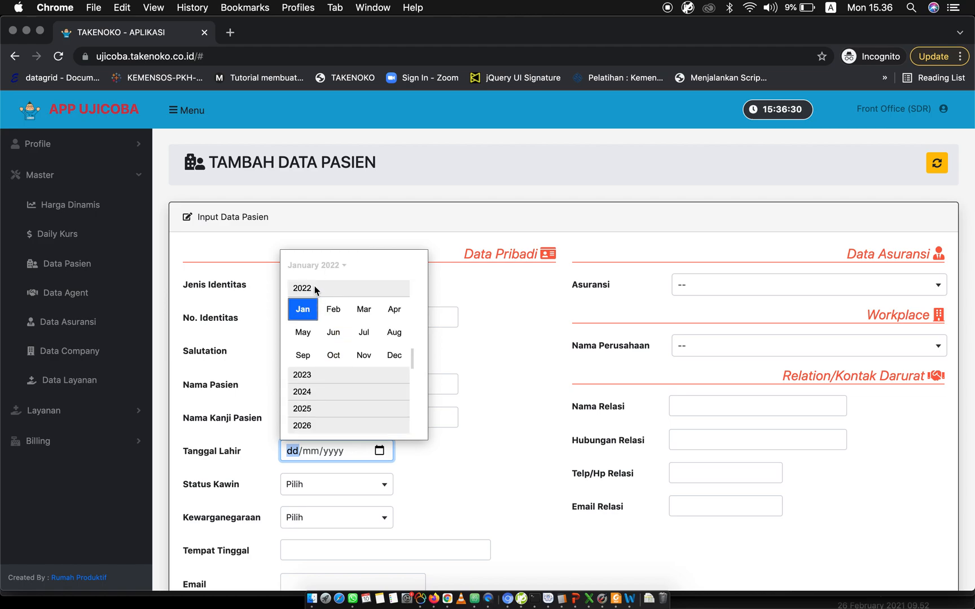
{"action": "scroll", "coordinate": [344, 288], "scroll_direction": "up", "scroll_amount": 1}
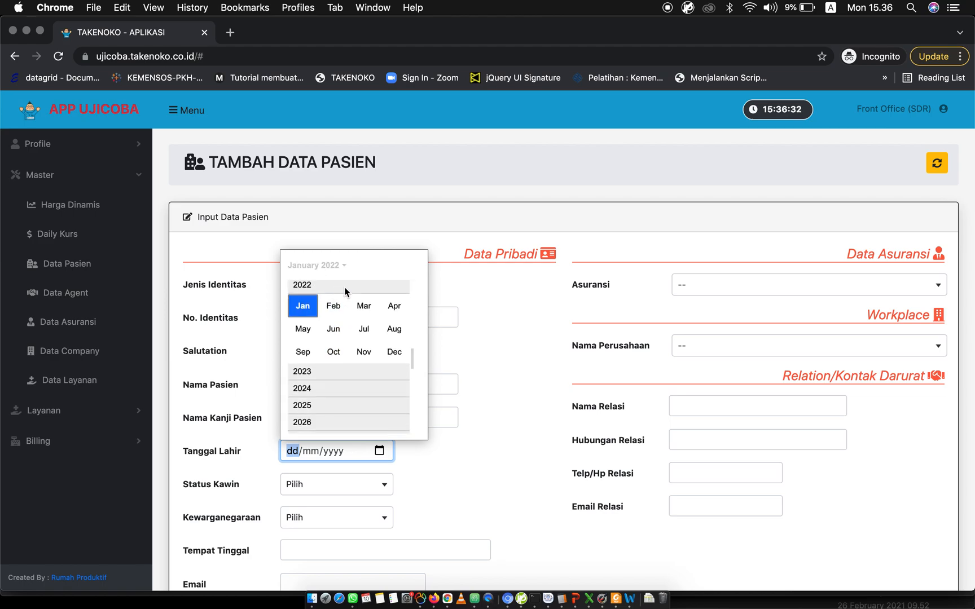
{"action": "scroll", "coordinate": [346, 292], "scroll_direction": "up", "scroll_amount": 15}
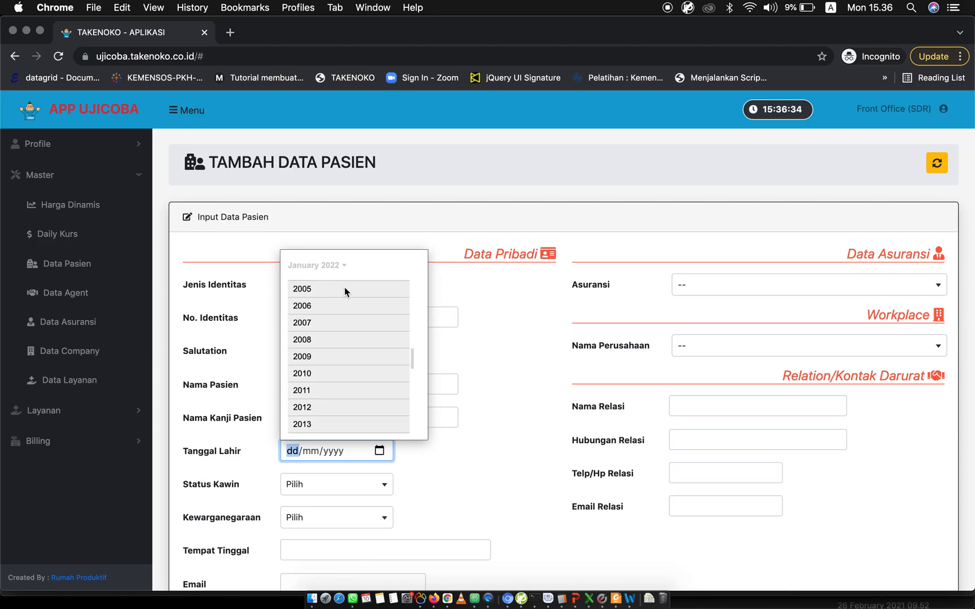
{"action": "scroll", "coordinate": [344, 291], "scroll_direction": "up", "scroll_amount": 15}
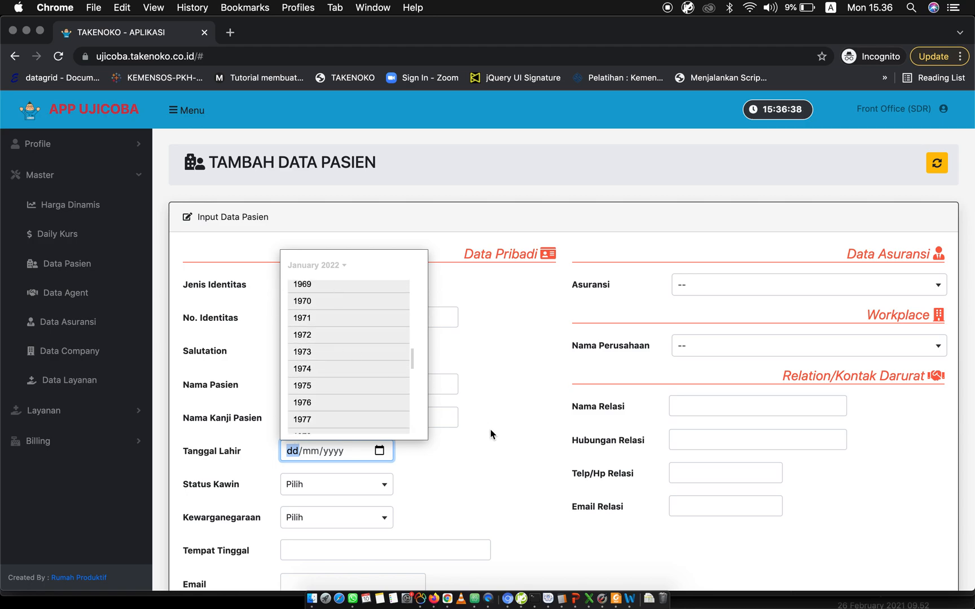
{"action": "left_click", "coordinate": [458, 445]}
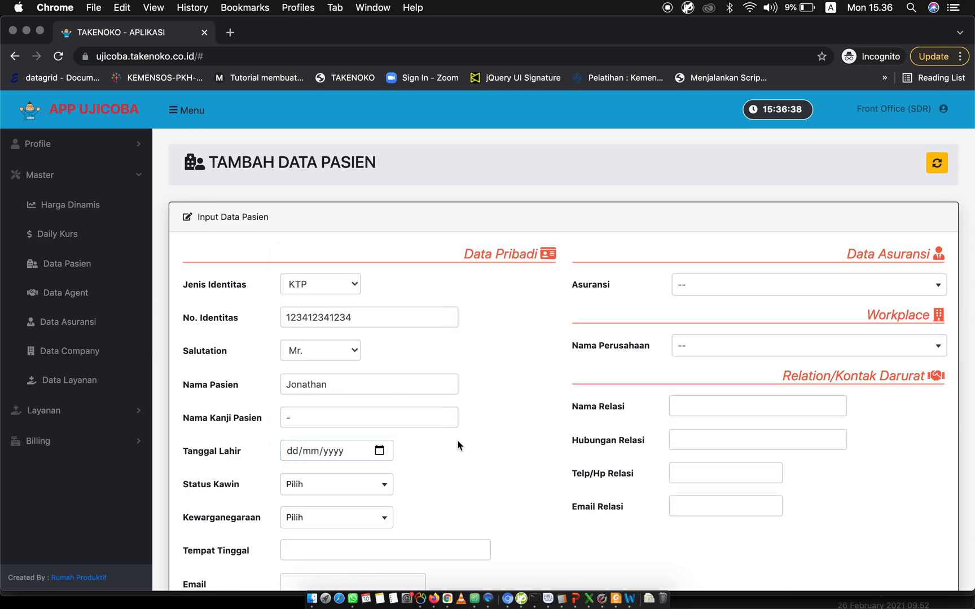
Enter the patient's date of birth.
{"action": "left_click", "coordinate": [296, 455]}
{"action": "type", "text": "20/"}
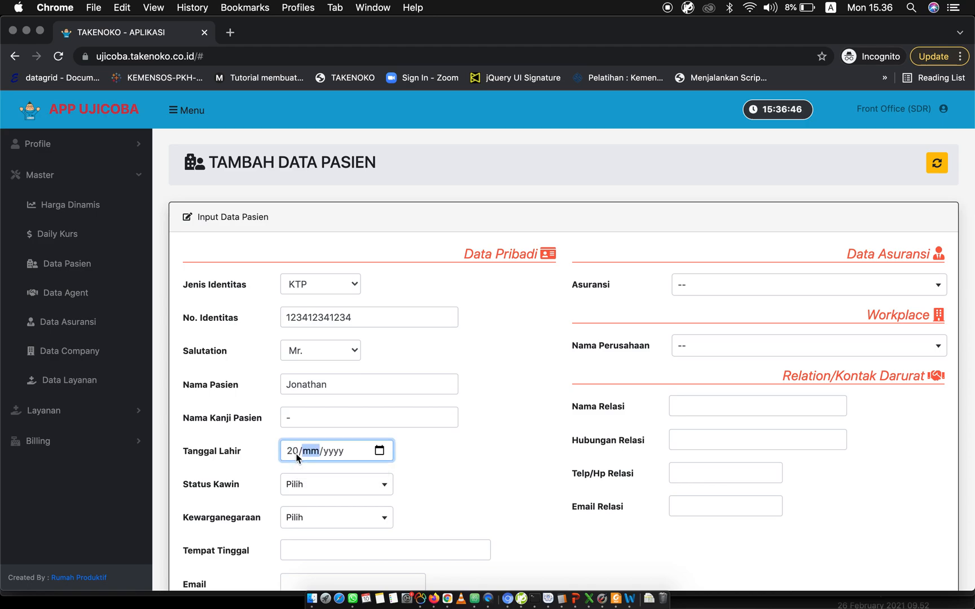
{"action": "type", "text": "12/1988"}
Set the patient's marital status to Married and the nationality to Indonesia.
{"action": "left_click", "coordinate": [359, 488]}
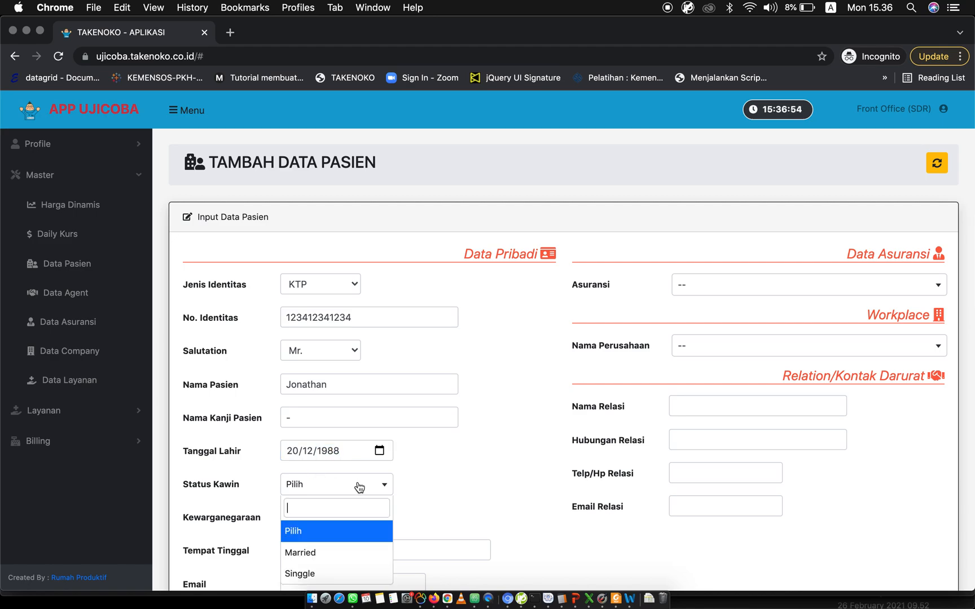
{"action": "left_click", "coordinate": [319, 556]}
{"action": "left_click", "coordinate": [359, 517]}
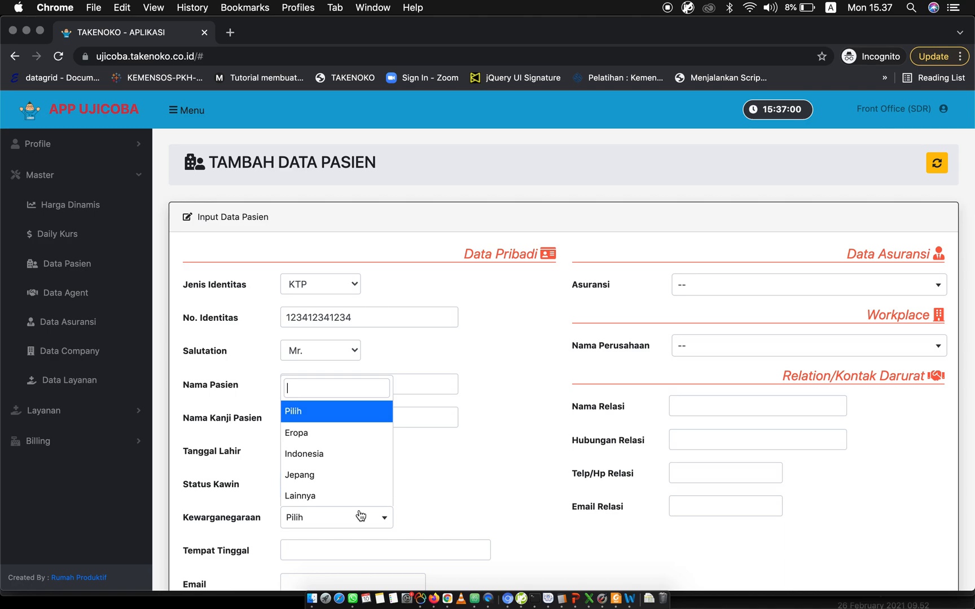
{"action": "left_click", "coordinate": [363, 455]}
Fill in the patient's place of residence and enter "-" as the email.
{"action": "scroll", "coordinate": [488, 466], "scroll_direction": "down", "scroll_amount": 4}
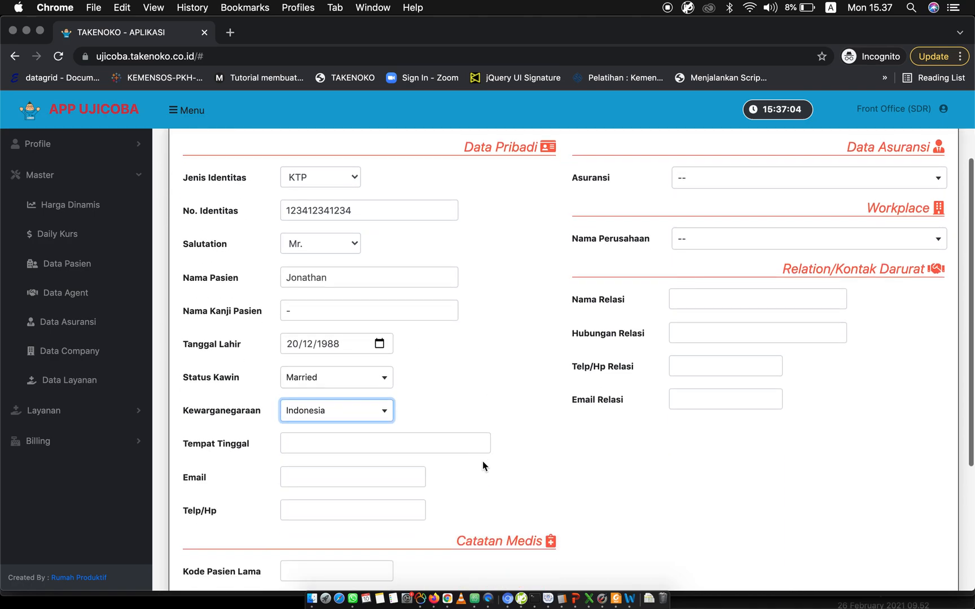
{"action": "left_click", "coordinate": [430, 440]}
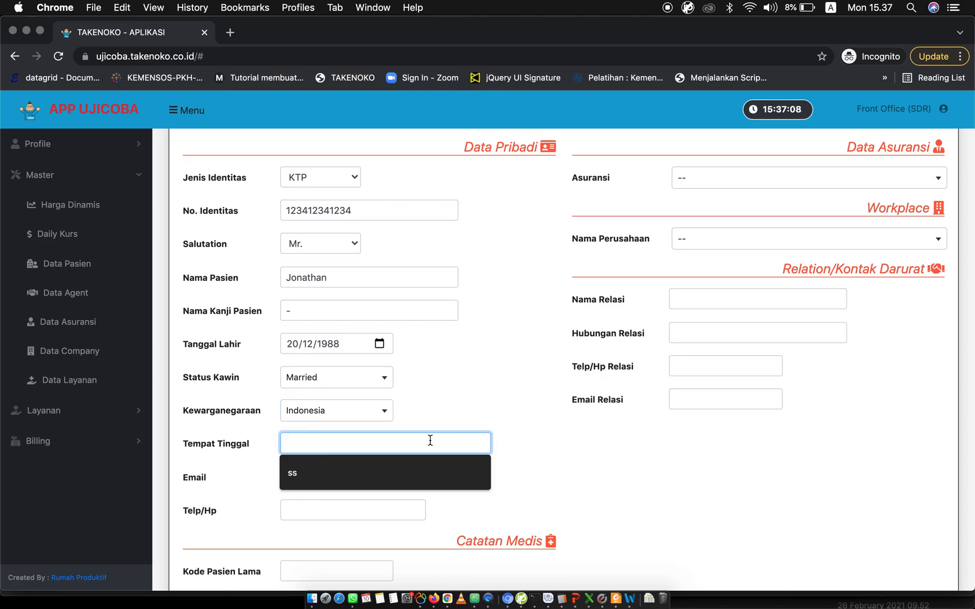
{"action": "type", "text": "jakarta"}
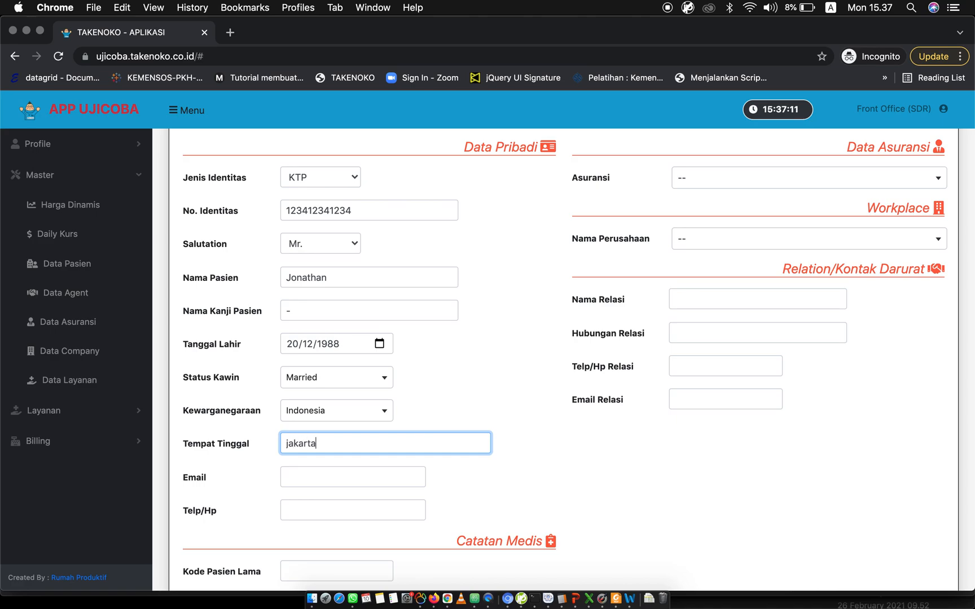
{"action": "left_click", "coordinate": [355, 477]}
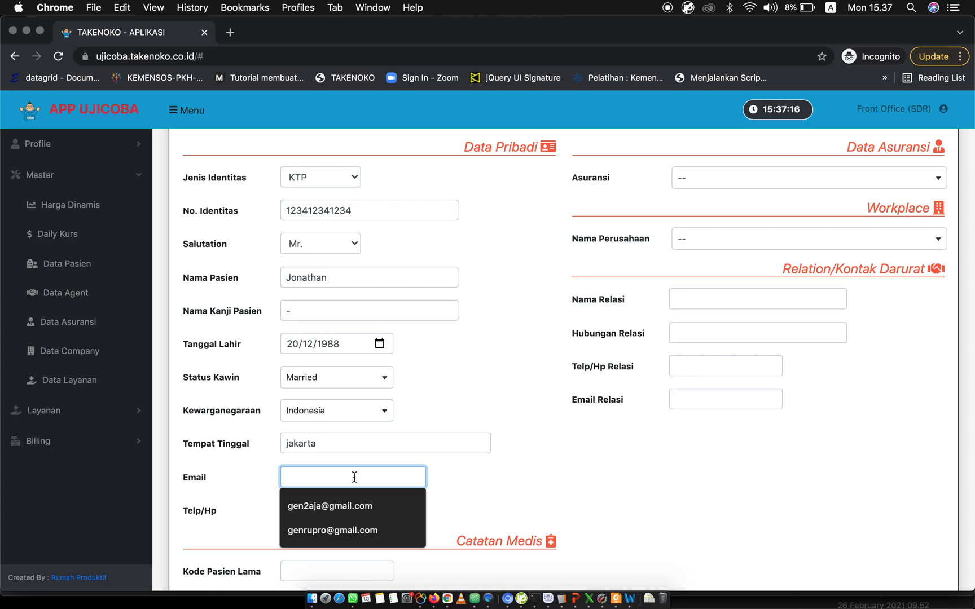
{"action": "type", "text": "-"}
Enter the patient's phone number in the personal data.
{"action": "left_click", "coordinate": [323, 508]}
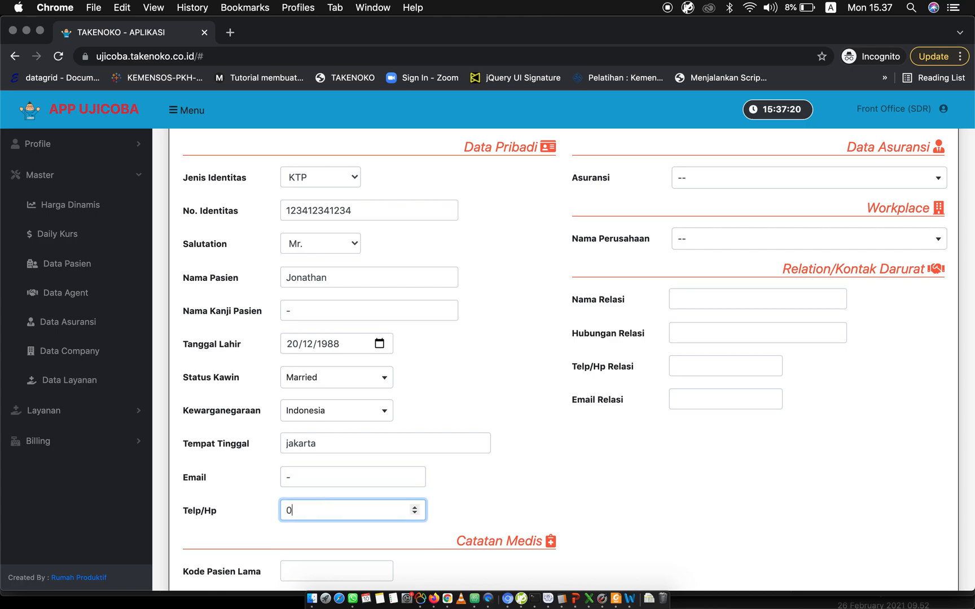
{"action": "key", "text": "BackSpace"}
{"action": "key", "text": "BackSpace"}
Set the insurance to AIG with agent AIG GENERAL INSURANCE COMPANY, LTD, and fill in the policy number.
{"action": "scroll", "coordinate": [543, 490], "scroll_direction": "up", "scroll_amount": 3}
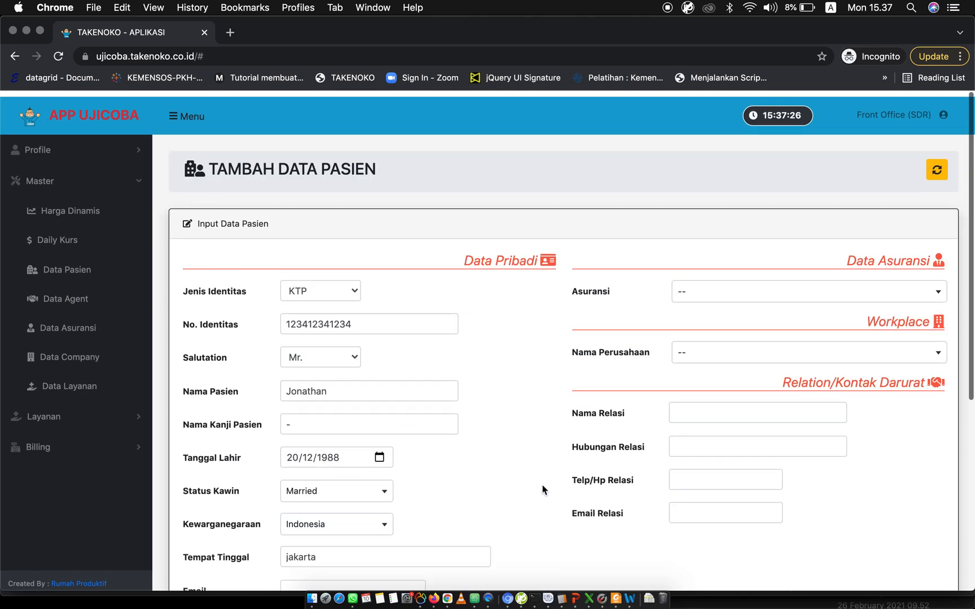
{"action": "left_click", "coordinate": [693, 283]}
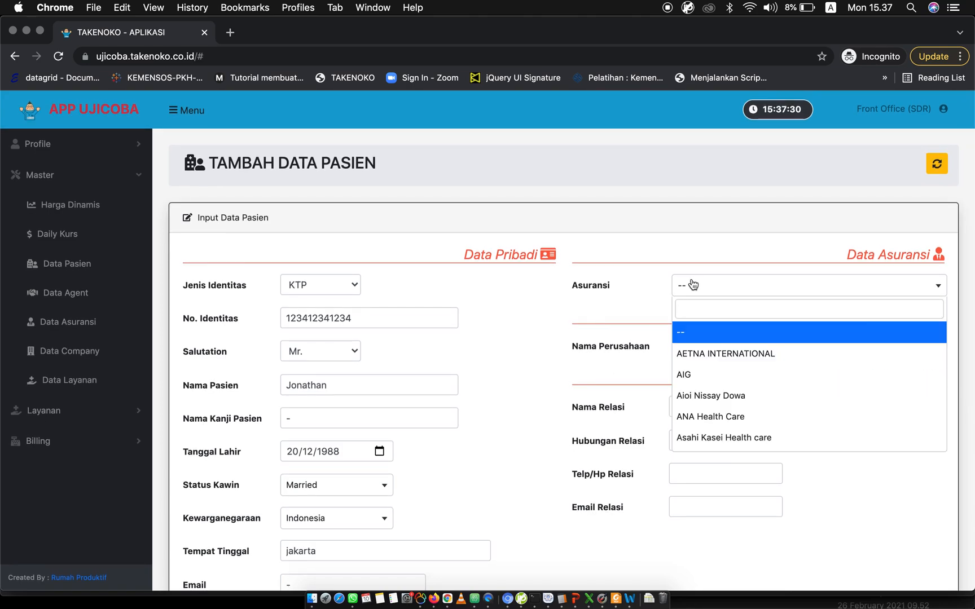
{"action": "left_click", "coordinate": [691, 373]}
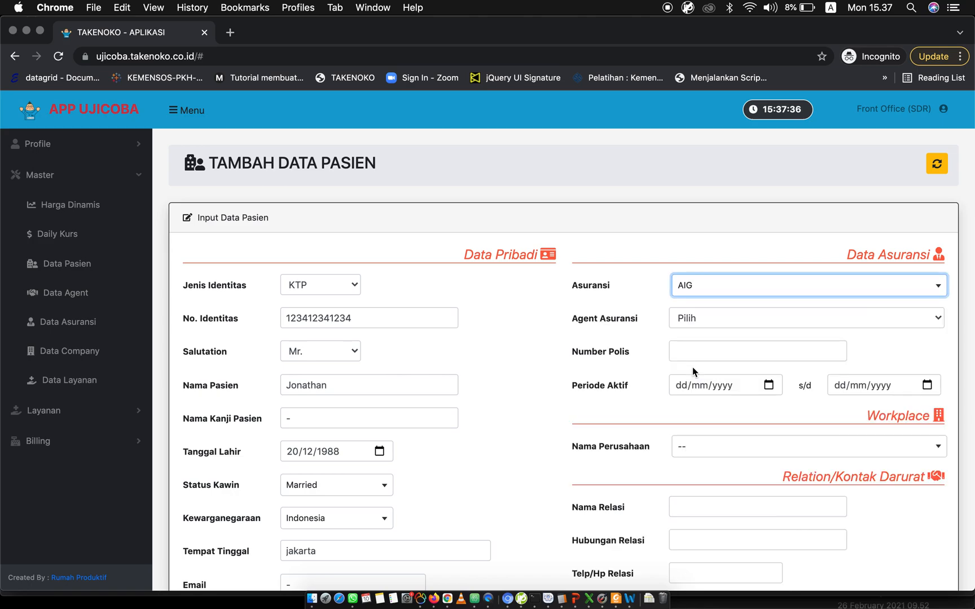
{"action": "left_click", "coordinate": [712, 315]}
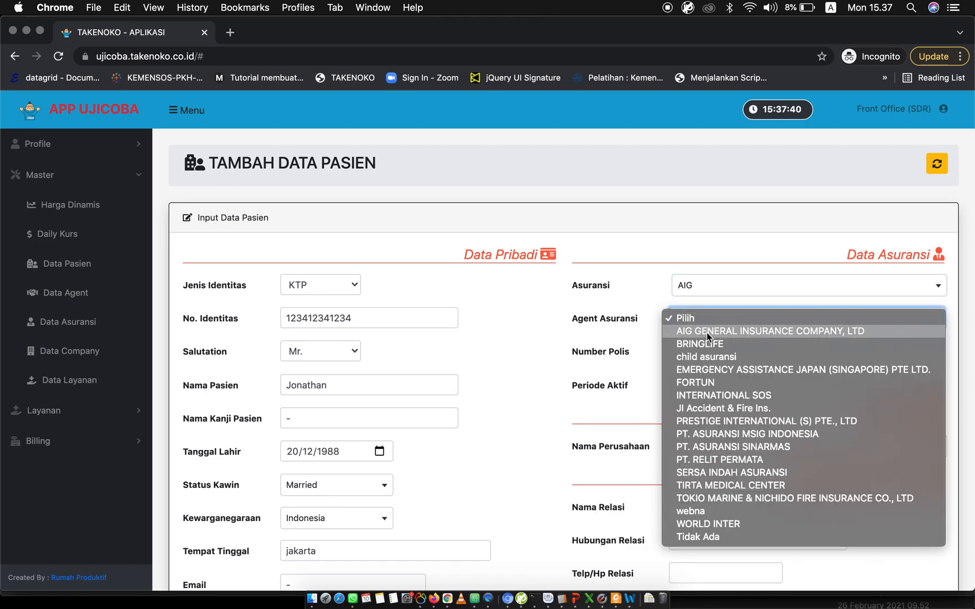
{"action": "left_click", "coordinate": [706, 333]}
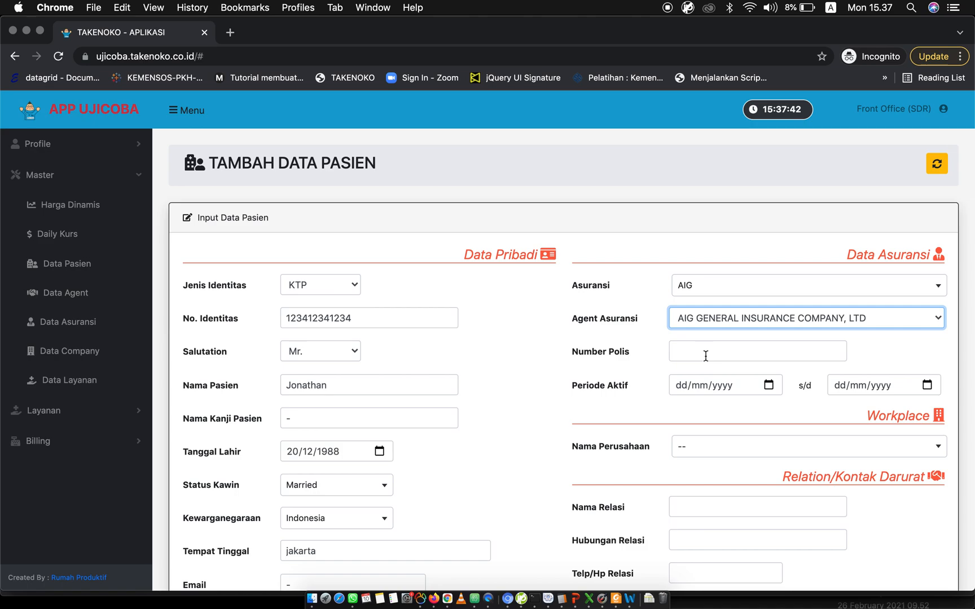
{"action": "left_click", "coordinate": [705, 356]}
{"action": "left_click", "coordinate": [683, 382]}
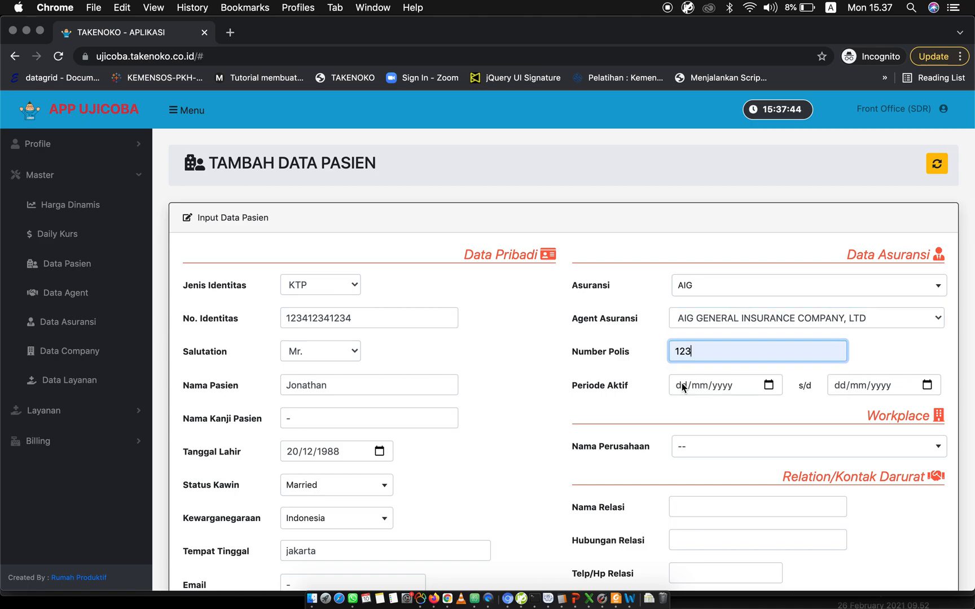
Set the insurance's active period from 01/01/2022 to 31/12/2022.
{"action": "left_click", "coordinate": [770, 387]}
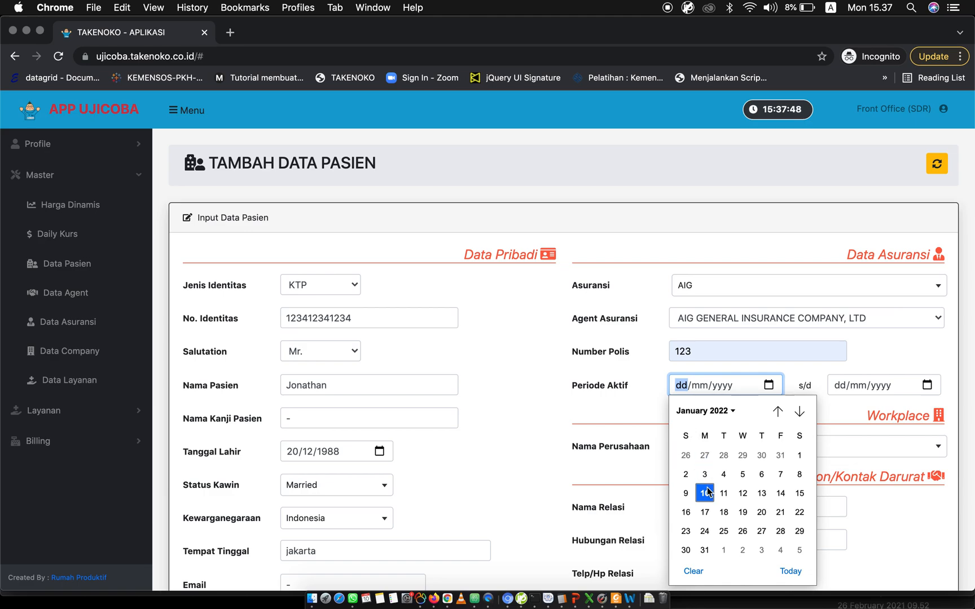
{"action": "left_click", "coordinate": [718, 411]}
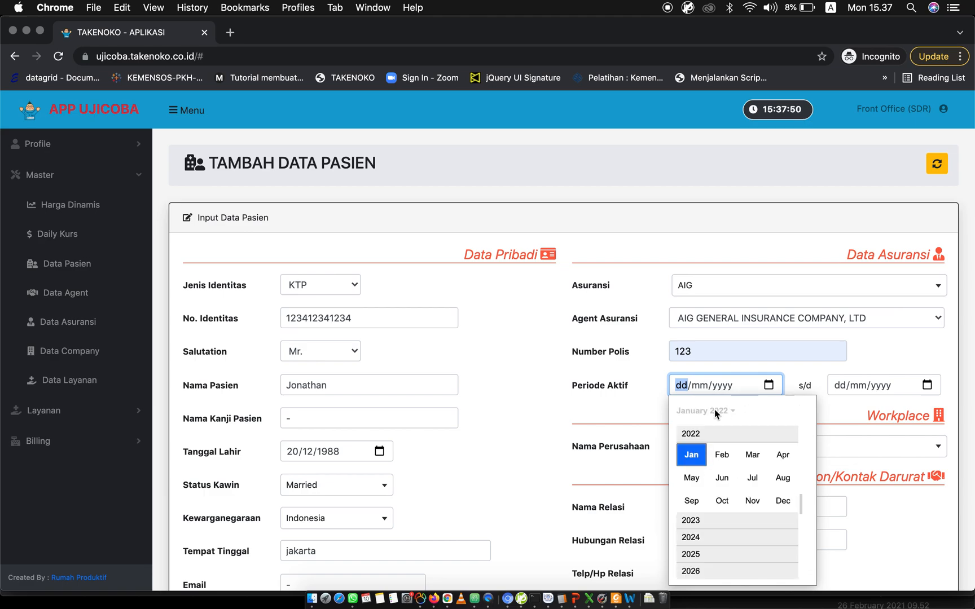
{"action": "left_click", "coordinate": [692, 455]}
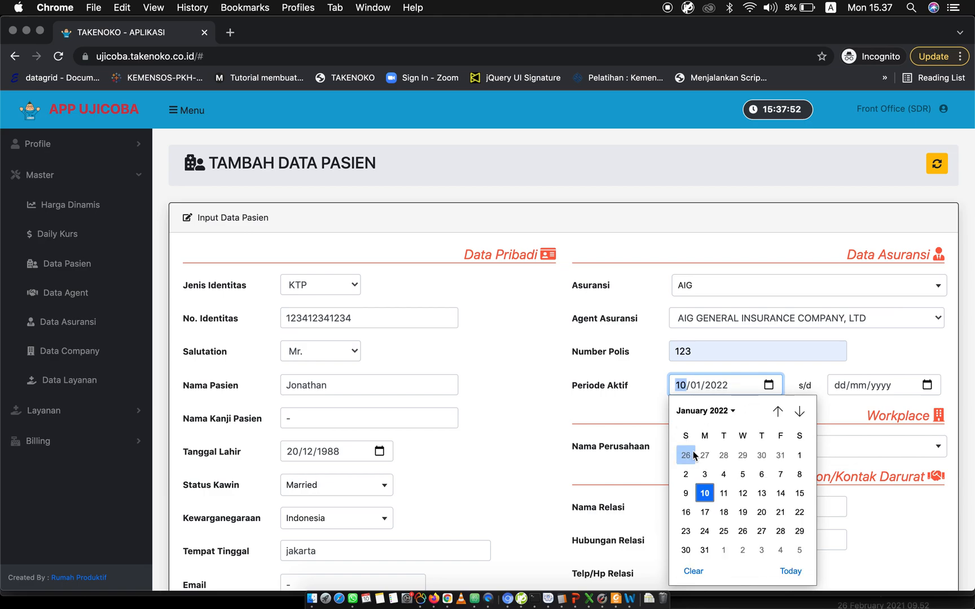
{"action": "left_click", "coordinate": [800, 457]}
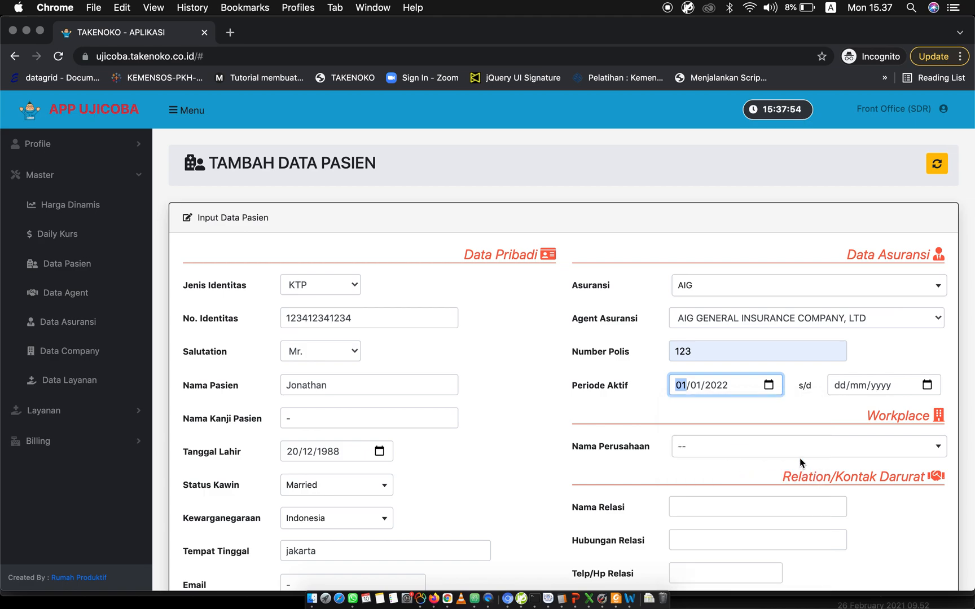
{"action": "left_click", "coordinate": [927, 385]}
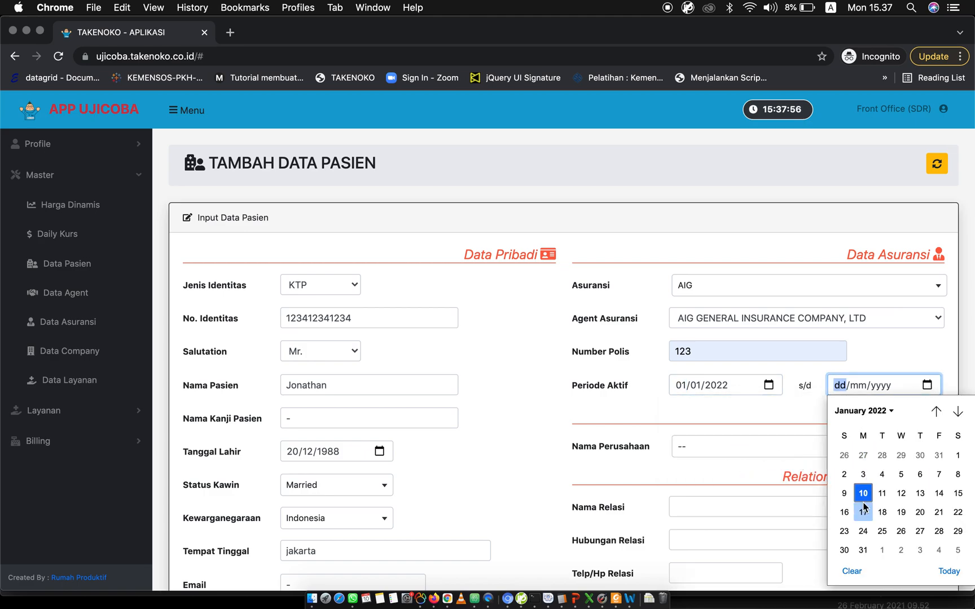
{"action": "left_click", "coordinate": [882, 411]}
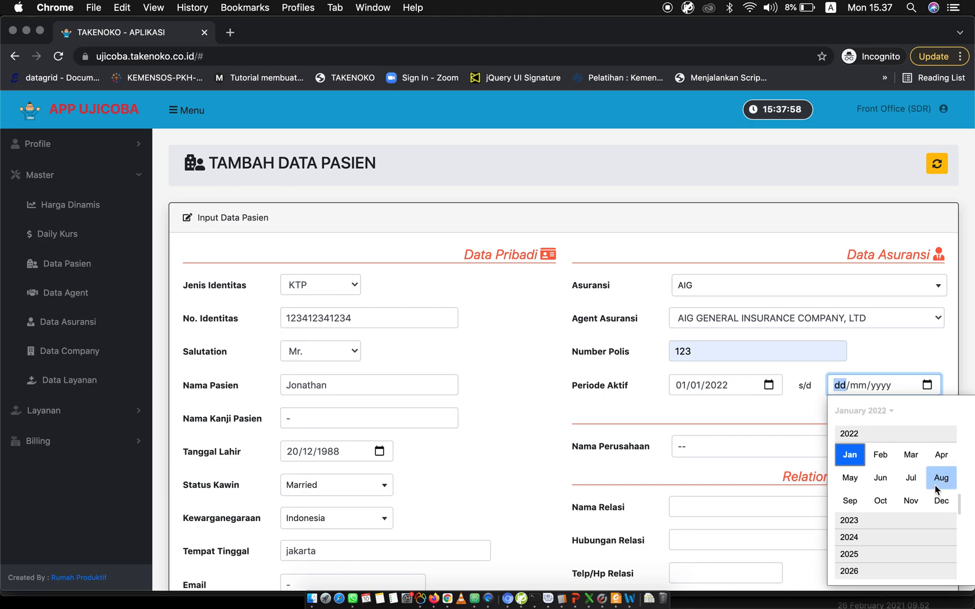
{"action": "left_click", "coordinate": [938, 500]}
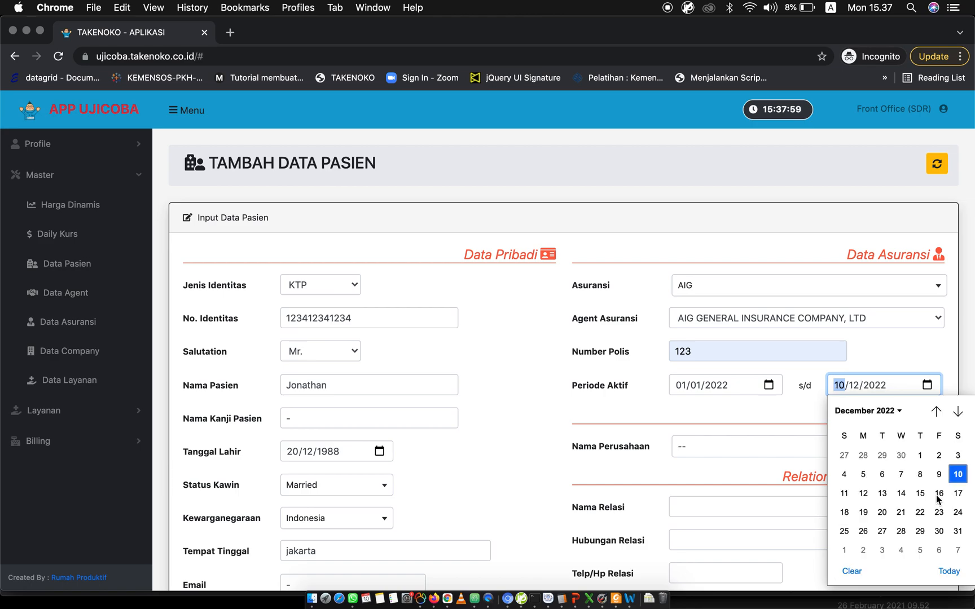
{"action": "left_click", "coordinate": [958, 532]}
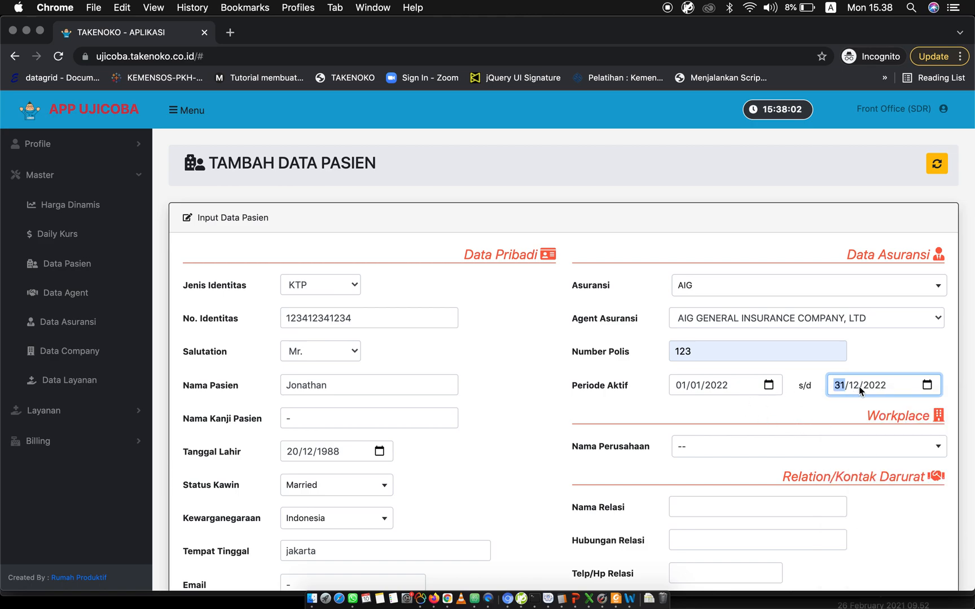
Enter "-" for the emergency contact's name, relationship, phone and email.
{"action": "scroll", "coordinate": [765, 420], "scroll_direction": "down", "scroll_amount": 3}
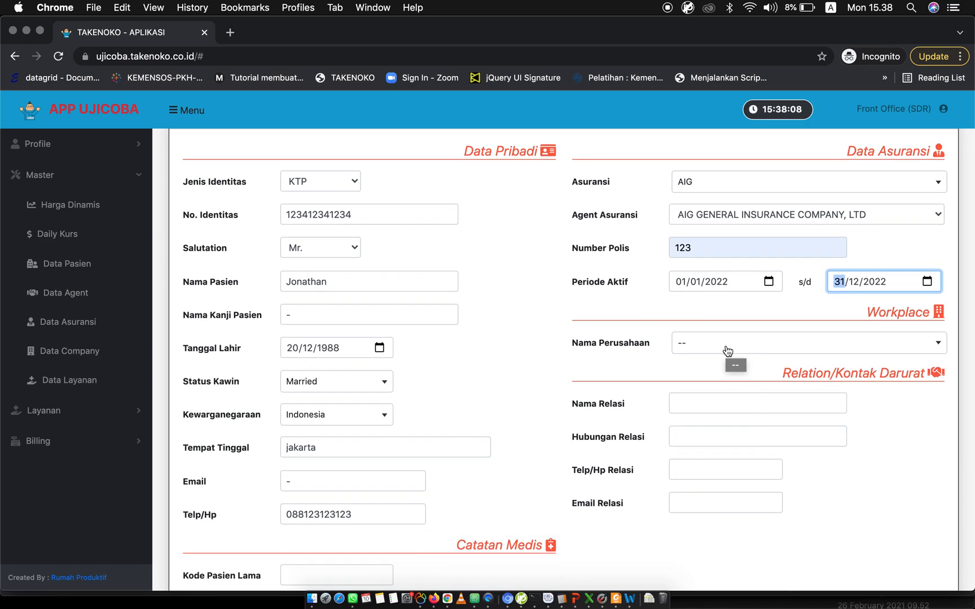
{"action": "scroll", "coordinate": [726, 350], "scroll_direction": "down", "scroll_amount": 1}
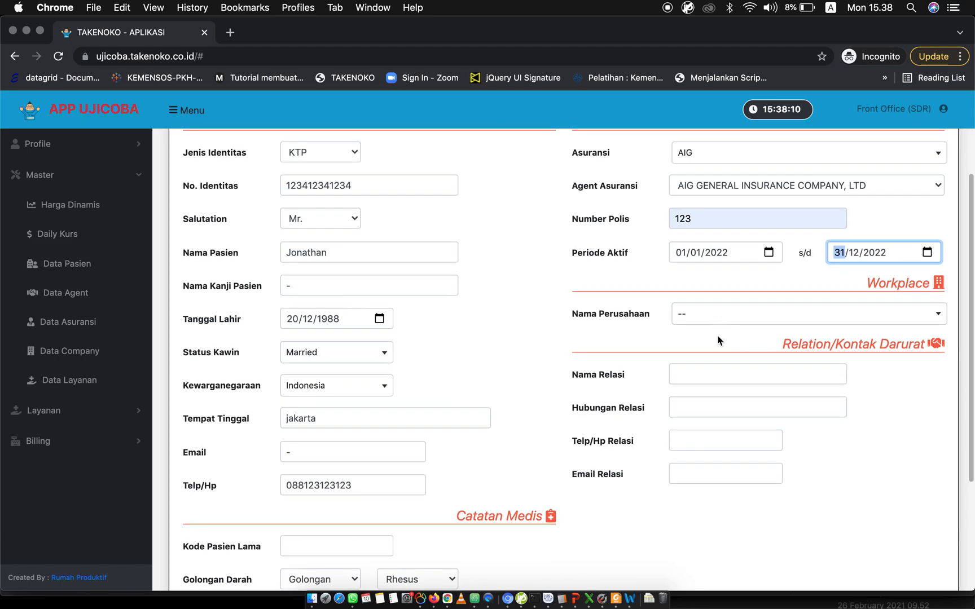
{"action": "scroll", "coordinate": [719, 361], "scroll_direction": "down", "scroll_amount": 2}
{"action": "left_click", "coordinate": [700, 329]}
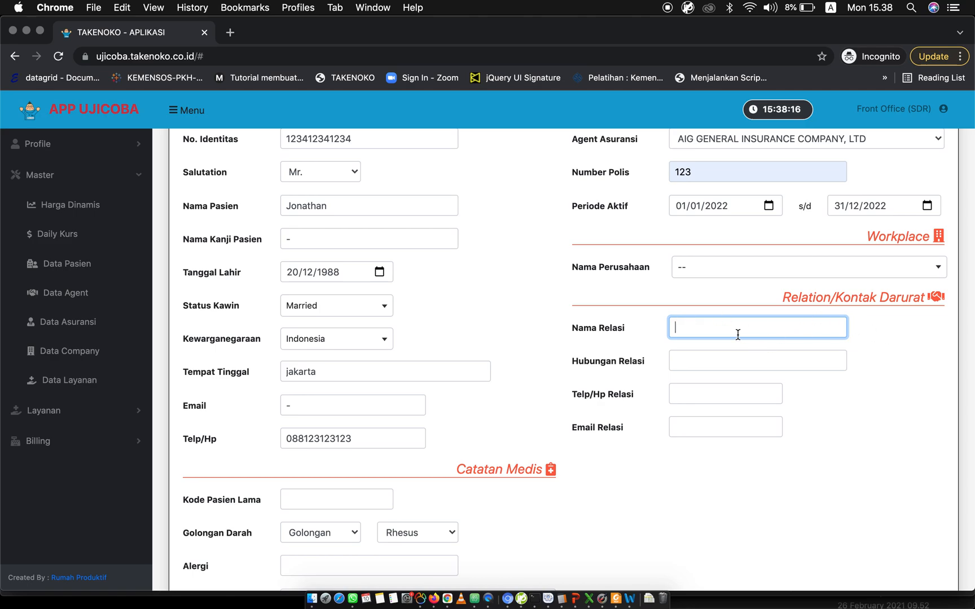
{"action": "type", "text": "-"}
{"action": "key", "text": "Tab"}
{"action": "type", "text": "-"}
{"action": "key", "text": "Tab"}
{"action": "type", "text": "-"}
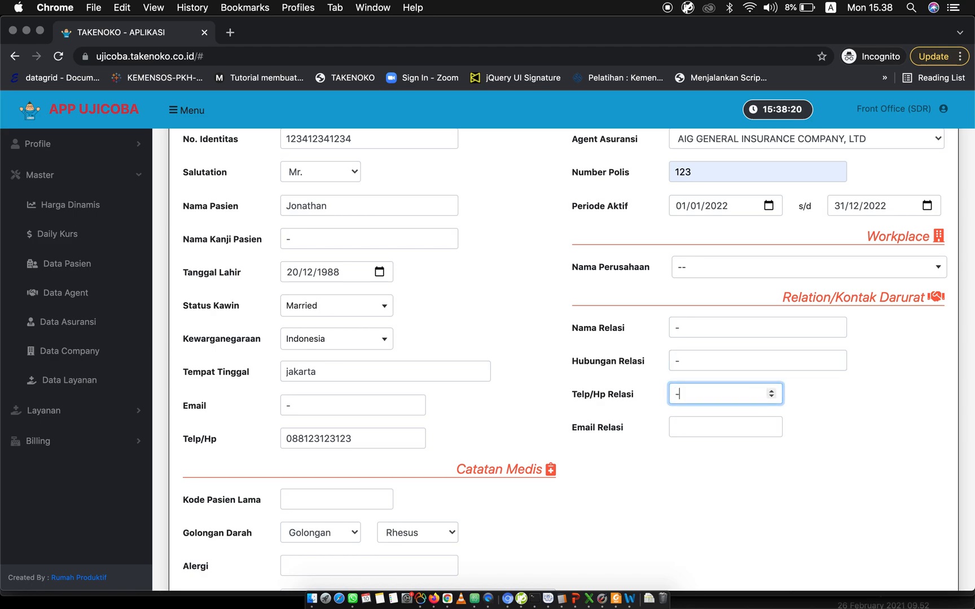
{"action": "key", "text": "Tab"}
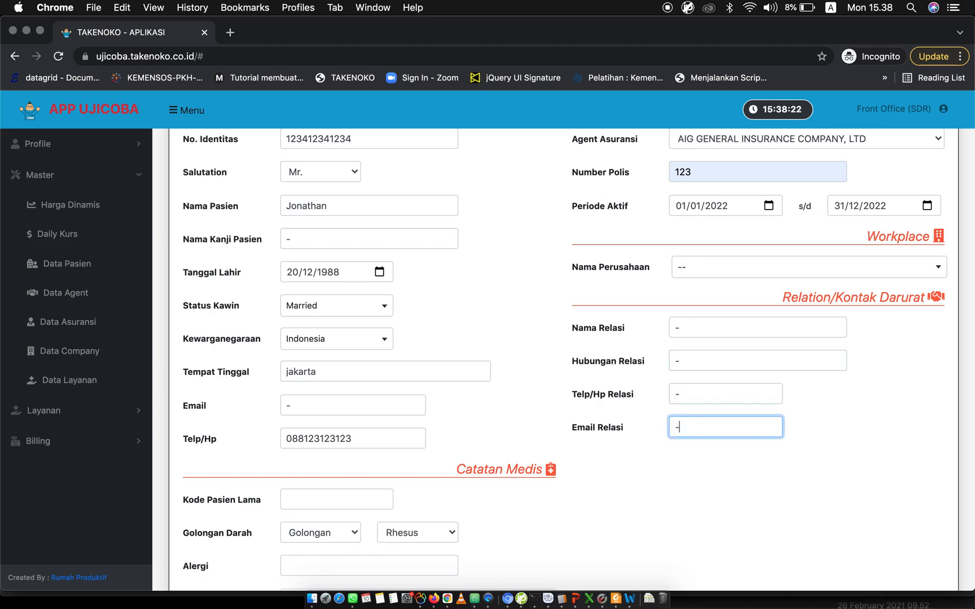
Enter the patient's old patient code in the medical notes and set both blood type and rhesus to Belum Diketahui.
{"action": "scroll", "coordinate": [374, 305], "scroll_direction": "down", "scroll_amount": 5}
{"action": "left_click", "coordinate": [303, 374]}
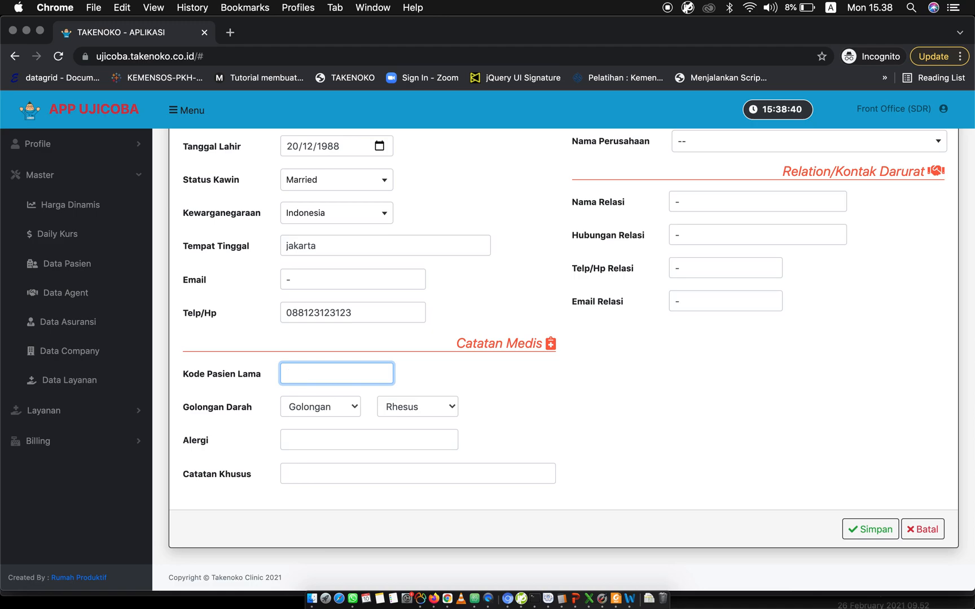
{"action": "type", "text": "34"}
{"action": "left_click", "coordinate": [323, 409]}
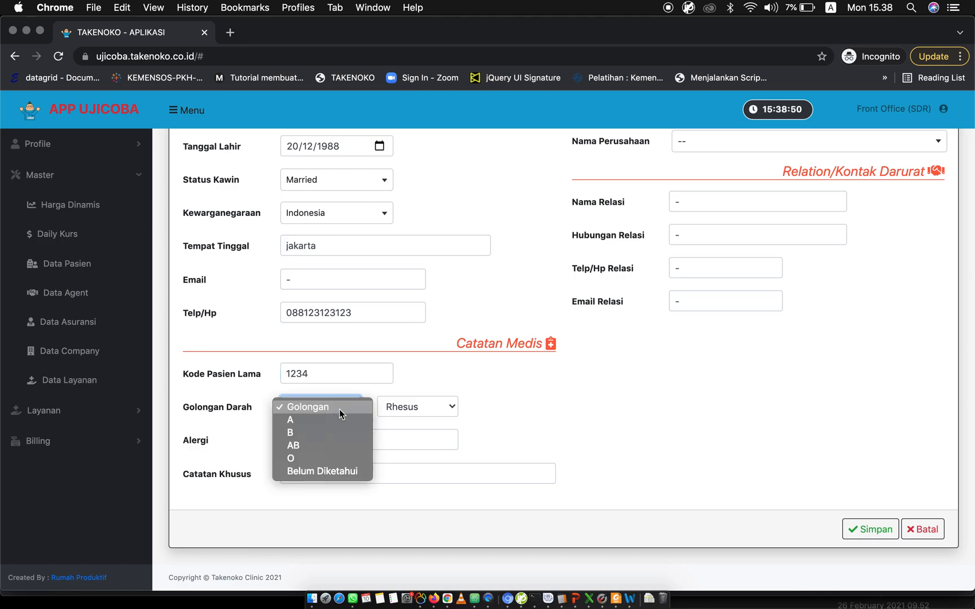
{"action": "left_click", "coordinate": [313, 475]}
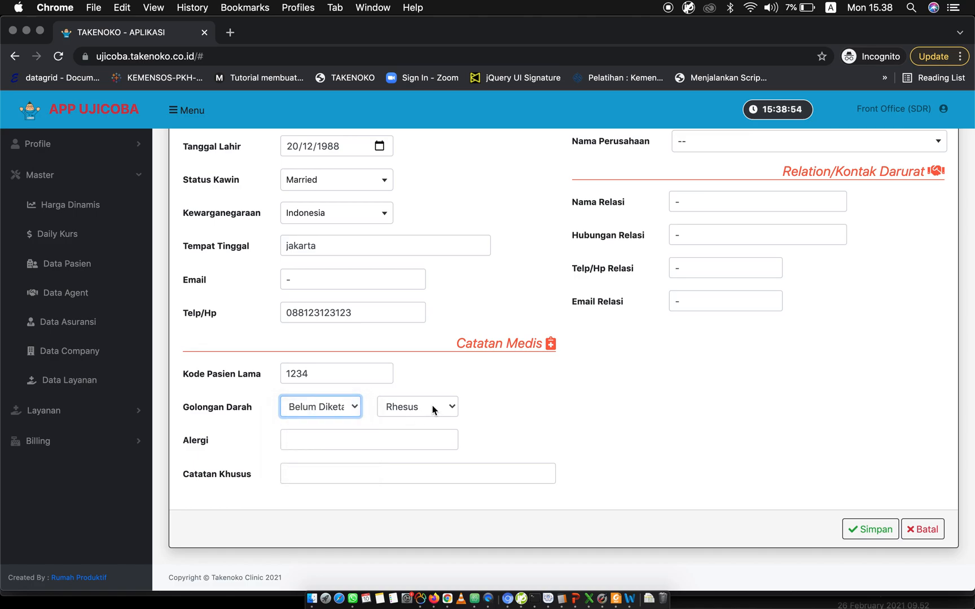
{"action": "left_click", "coordinate": [432, 407]}
{"action": "left_click", "coordinate": [404, 445]}
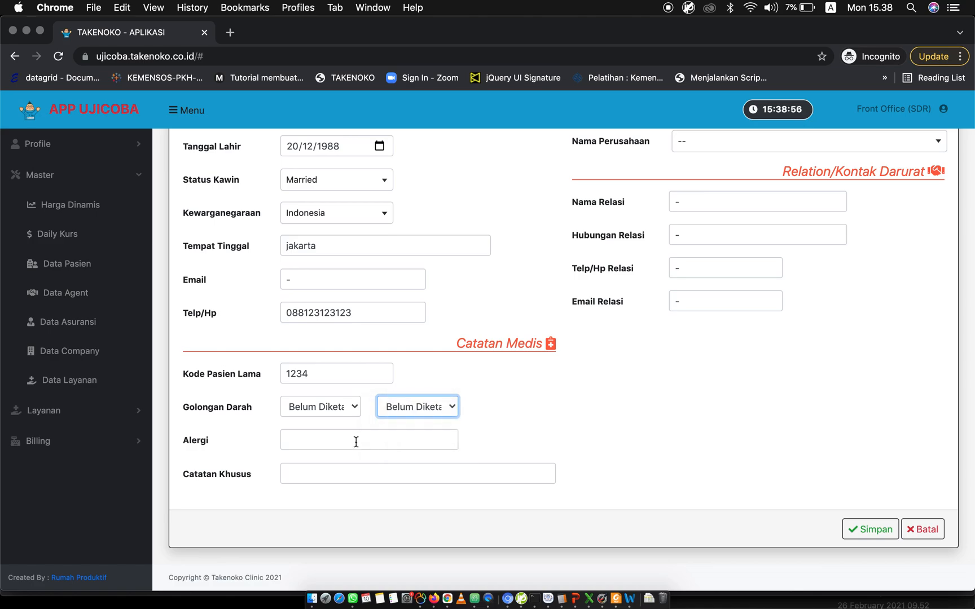
Enter "-" for the allergy and special notes, and save the new patient record.
{"action": "left_click", "coordinate": [297, 439]}
{"action": "type", "text": "-"}
{"action": "left_click", "coordinate": [298, 472]}
{"action": "type", "text": "-"}
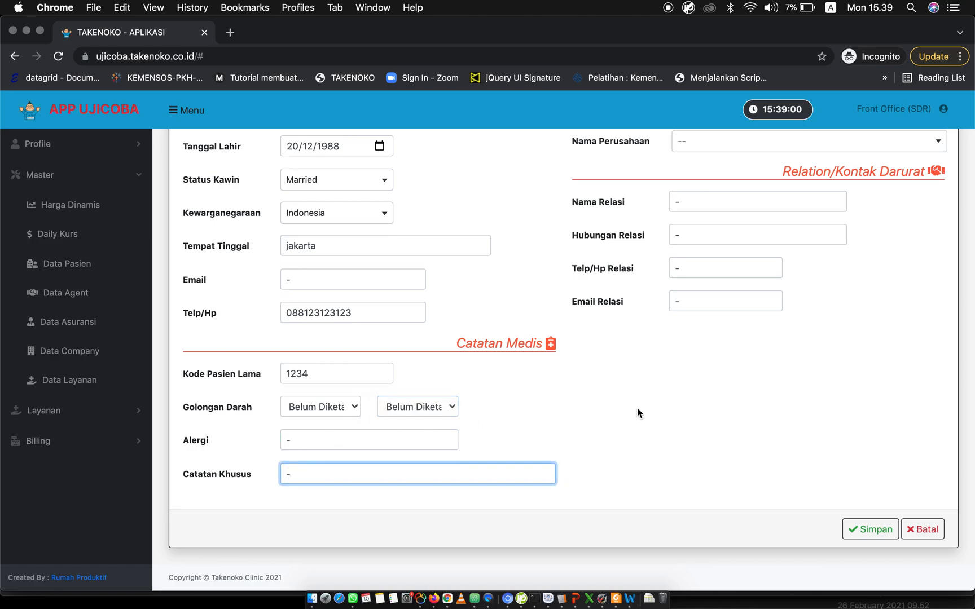
{"action": "left_click", "coordinate": [682, 414]}
{"action": "left_click", "coordinate": [858, 529]}
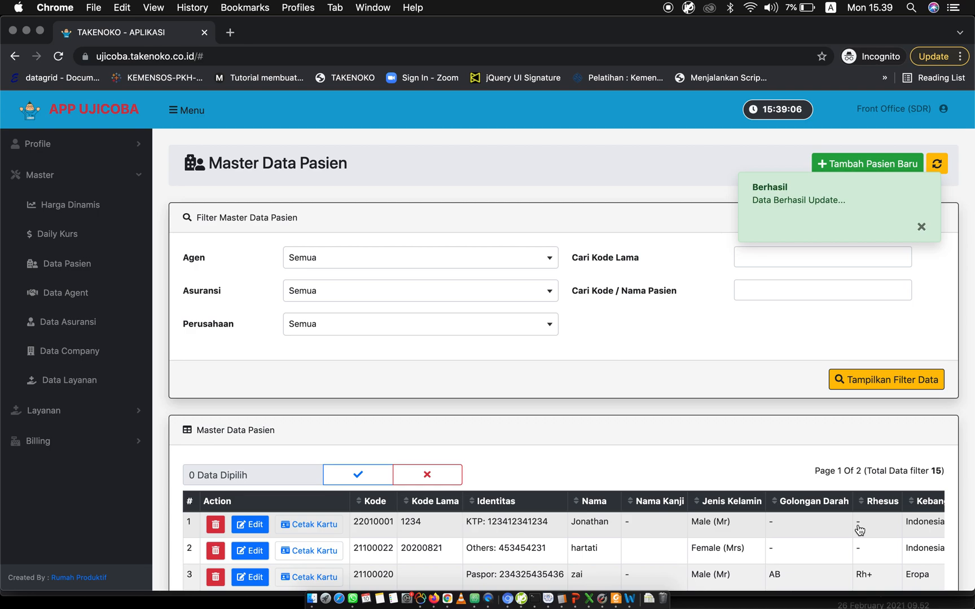
{"action": "left_click", "coordinate": [921, 226]}
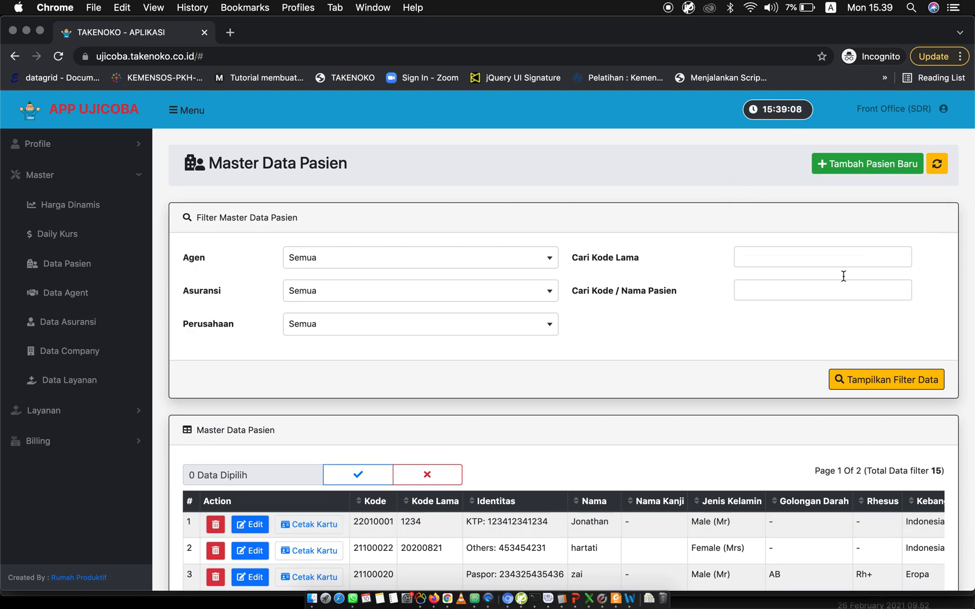
Review the newly saved patient's row in the patient master list, from the identity columns through insurance and agent.
{"action": "scroll", "coordinate": [564, 455], "scroll_direction": "down", "scroll_amount": 3}
{"action": "left_click", "coordinate": [642, 459]}
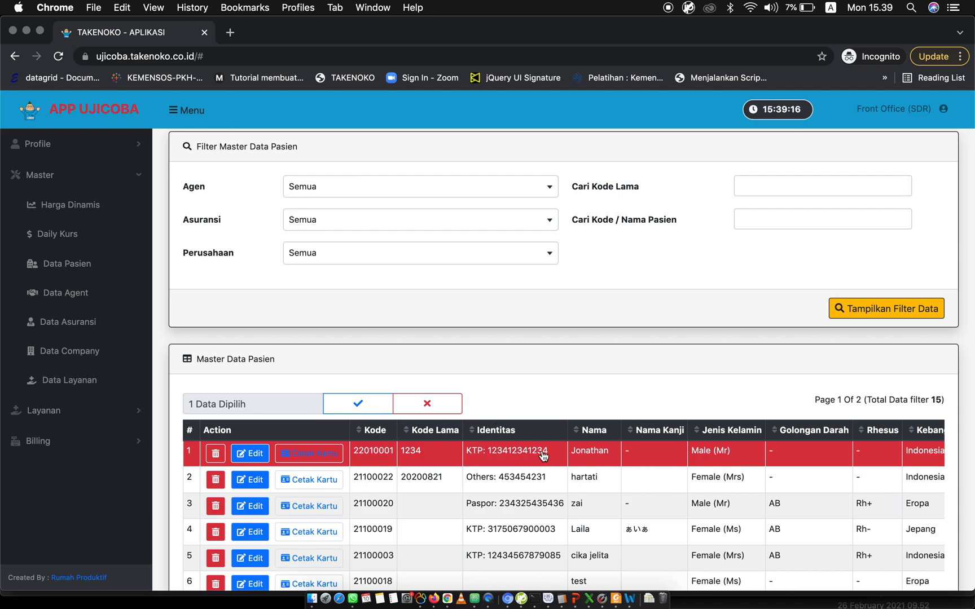
{"action": "scroll", "coordinate": [568, 457], "scroll_direction": "right", "scroll_amount": 2}
{"action": "scroll", "coordinate": [569, 456], "scroll_direction": "right", "scroll_amount": 4}
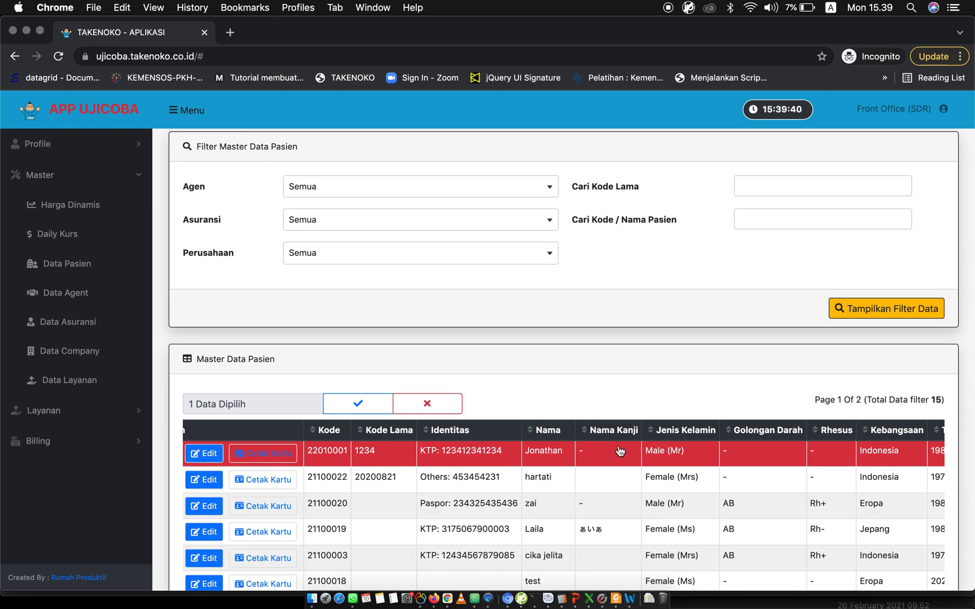
{"action": "scroll", "coordinate": [598, 455], "scroll_direction": "right", "scroll_amount": 8}
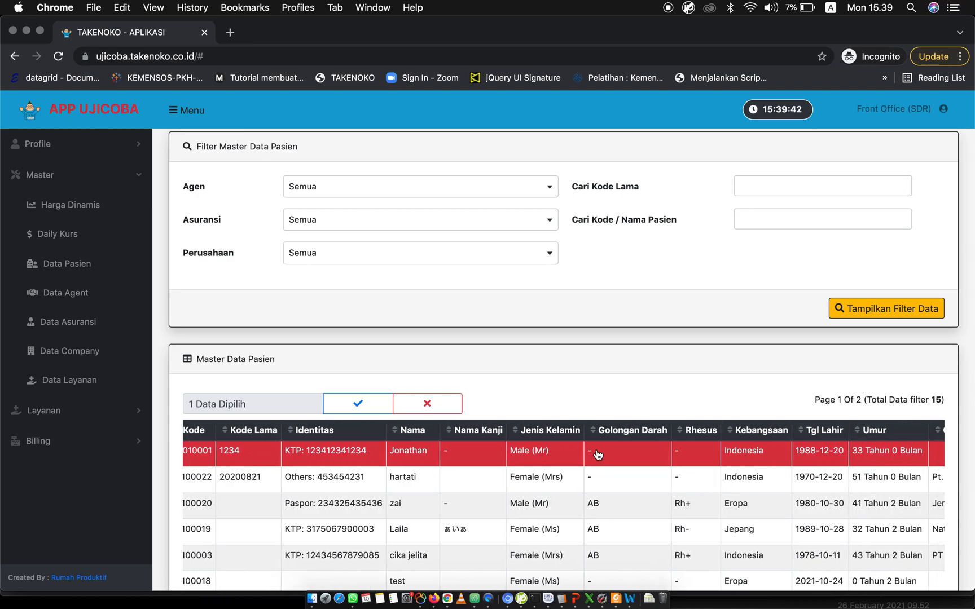
{"action": "scroll", "coordinate": [598, 455], "scroll_direction": "right", "scroll_amount": 9}
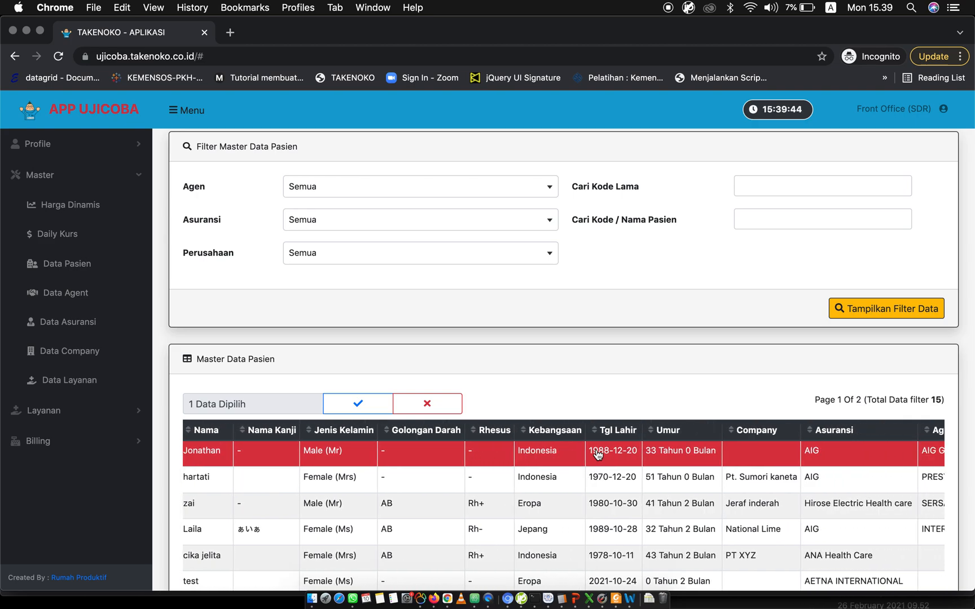
{"action": "scroll", "coordinate": [598, 454], "scroll_direction": "right", "scroll_amount": 8}
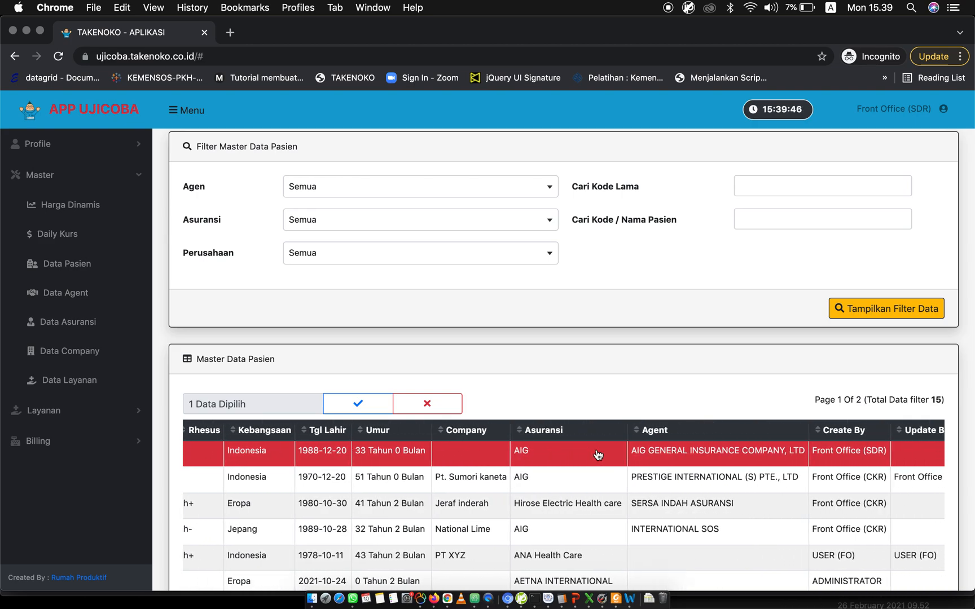
Deselect the new patient's row, preview the printable patient card, and close the preview.
{"action": "scroll", "coordinate": [598, 454], "scroll_direction": "left", "scroll_amount": 4}
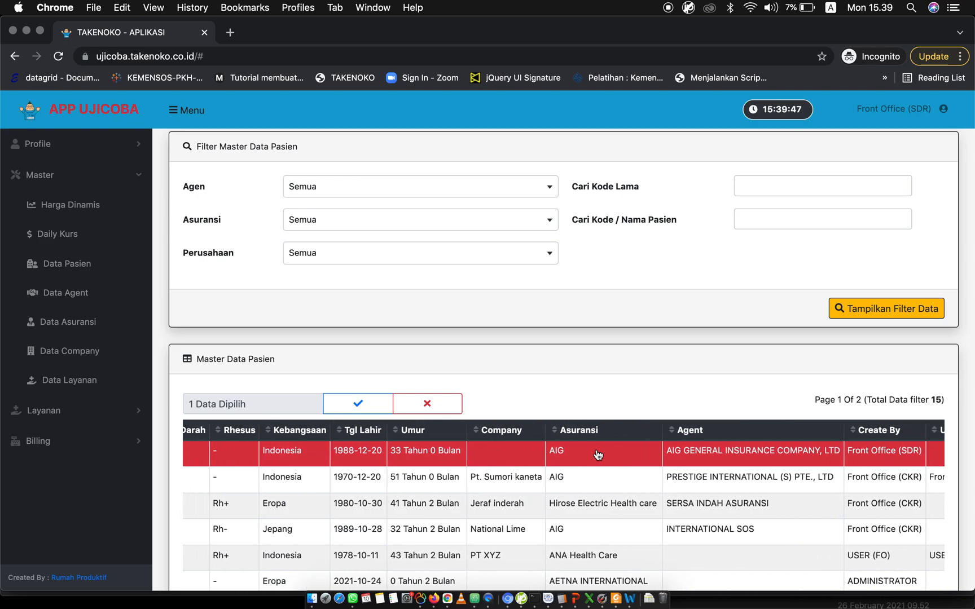
{"action": "left_click", "coordinate": [549, 465]}
{"action": "scroll", "coordinate": [527, 465], "scroll_direction": "left", "scroll_amount": 10}
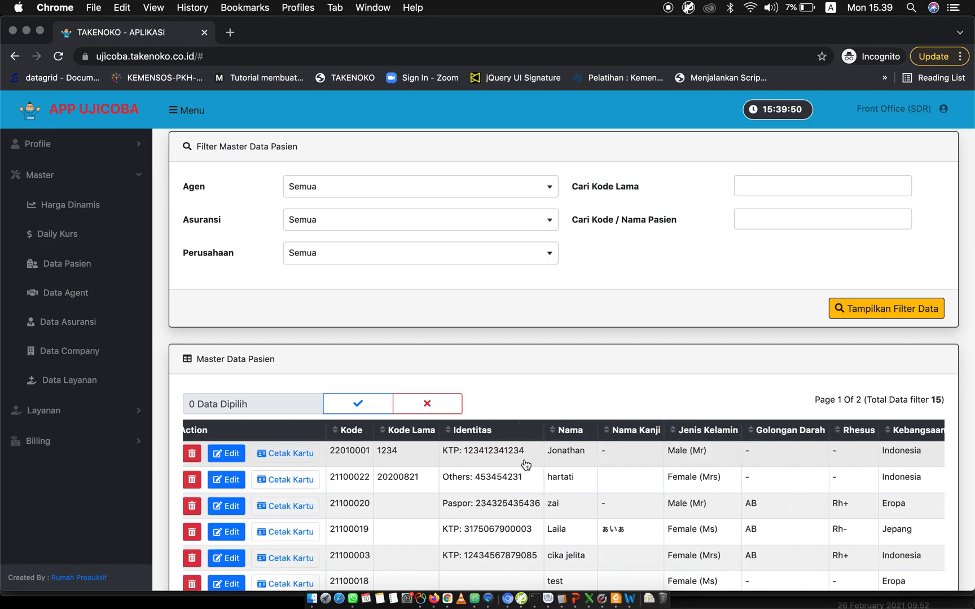
{"action": "left_click", "coordinate": [305, 457]}
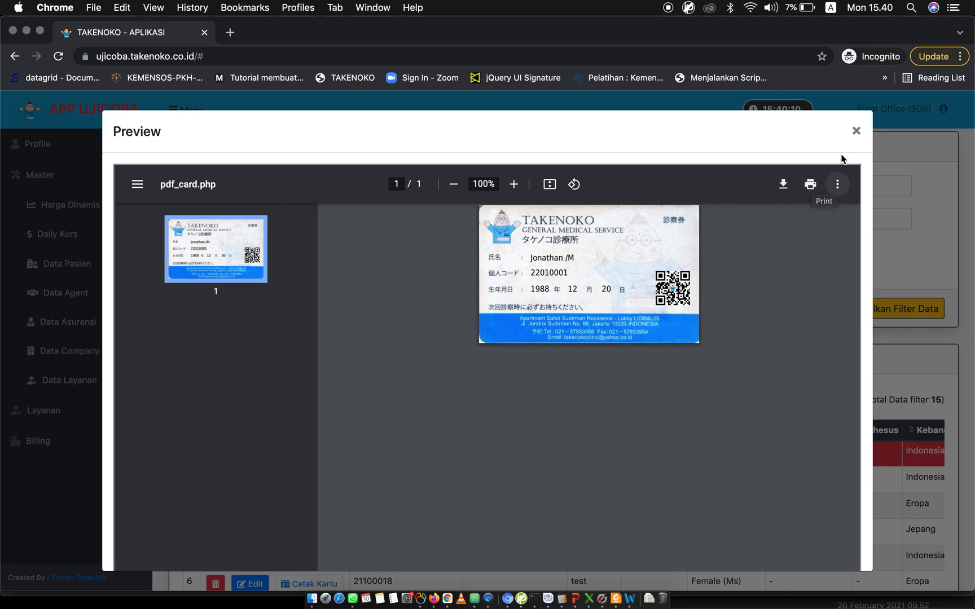
{"action": "left_click", "coordinate": [856, 133]}
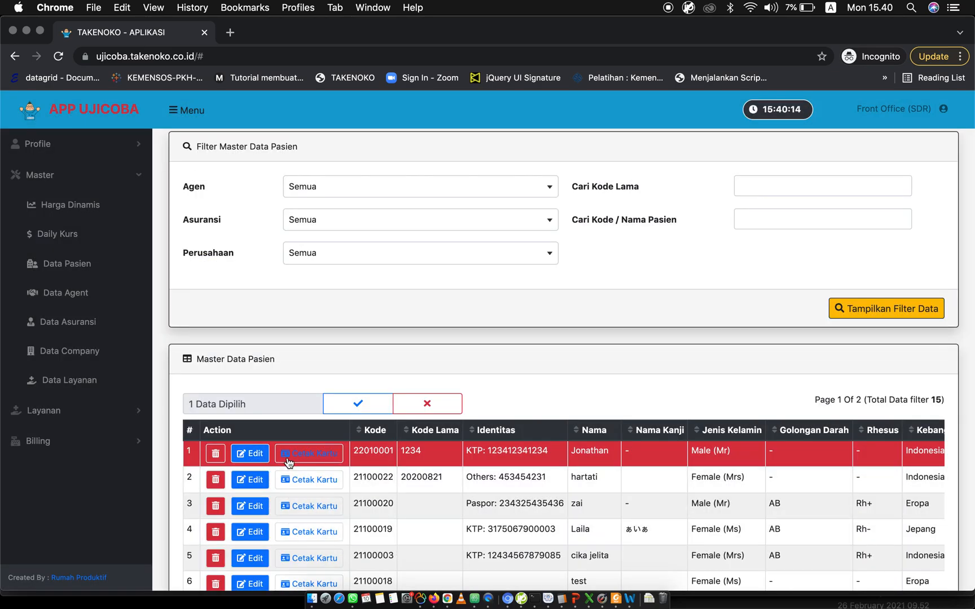
{"action": "scroll", "coordinate": [268, 394], "scroll_direction": "down", "scroll_amount": 2}
{"action": "scroll", "coordinate": [267, 388], "scroll_direction": "down", "scroll_amount": 1}
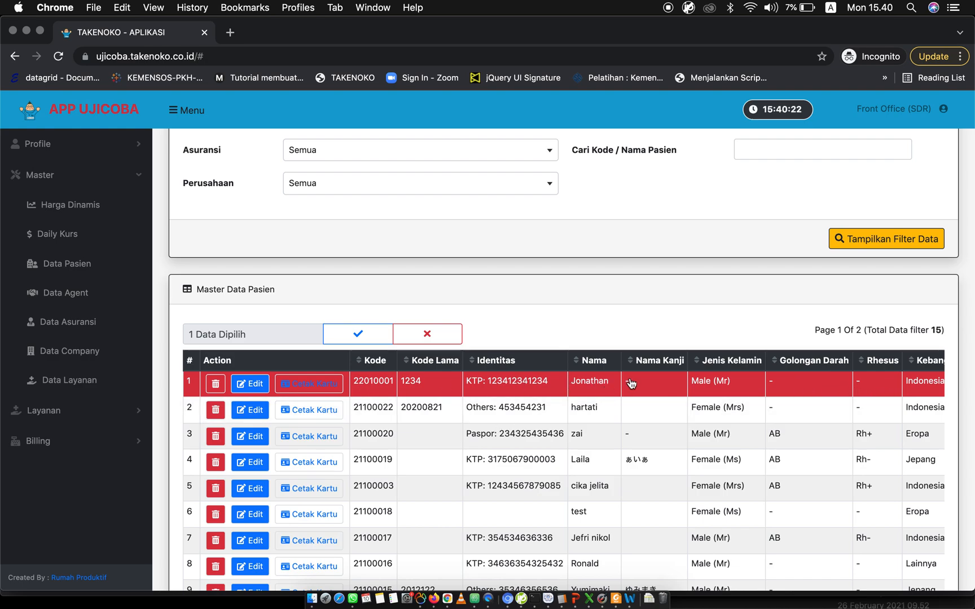
{"action": "scroll", "coordinate": [629, 384], "scroll_direction": "right", "scroll_amount": 2}
{"action": "scroll", "coordinate": [758, 380], "scroll_direction": "left", "scroll_amount": 2}
{"action": "scroll", "coordinate": [355, 271], "scroll_direction": "up", "scroll_amount": 1}
{"action": "scroll", "coordinate": [353, 271], "scroll_direction": "up", "scroll_amount": 5}
{"action": "scroll", "coordinate": [353, 271], "scroll_direction": "down", "scroll_amount": 5}
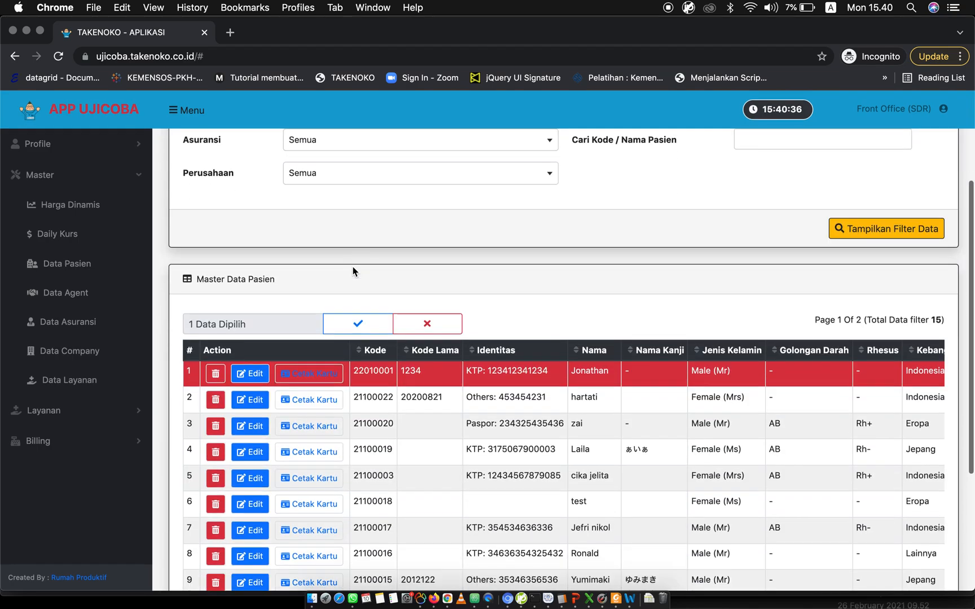
Open the Cek in page of the Layanan section.
{"action": "left_click", "coordinate": [96, 180]}
{"action": "left_click", "coordinate": [127, 207]}
{"action": "left_click", "coordinate": [54, 236]}
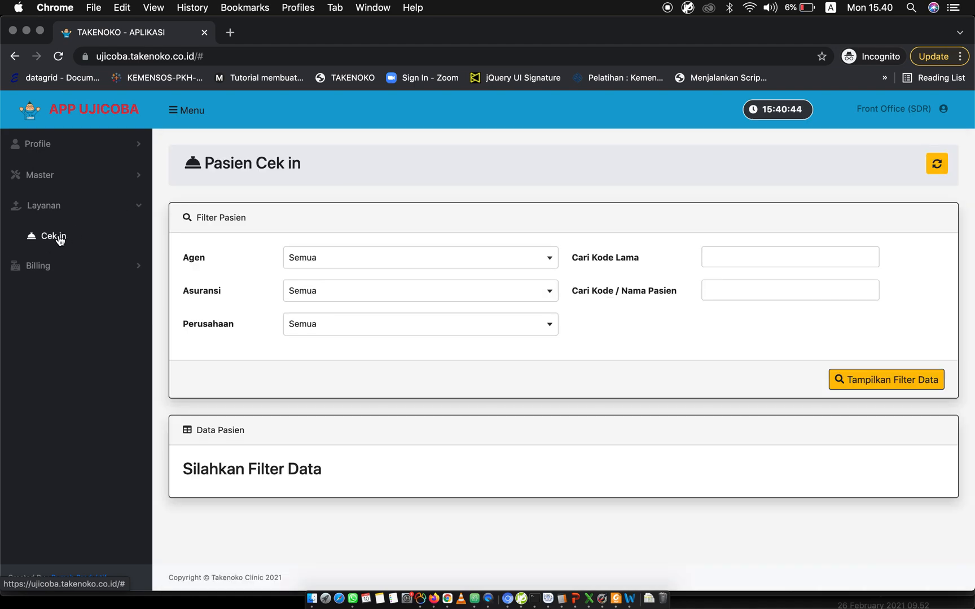
{"action": "left_click", "coordinate": [727, 288]}
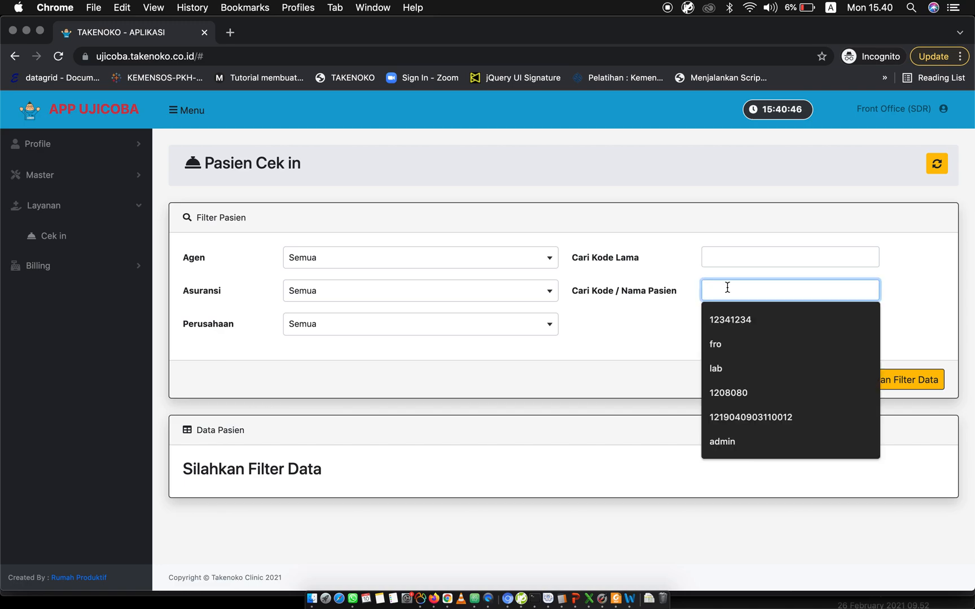
{"action": "type", "text": "j"}
{"action": "key", "text": "BackSpace"}
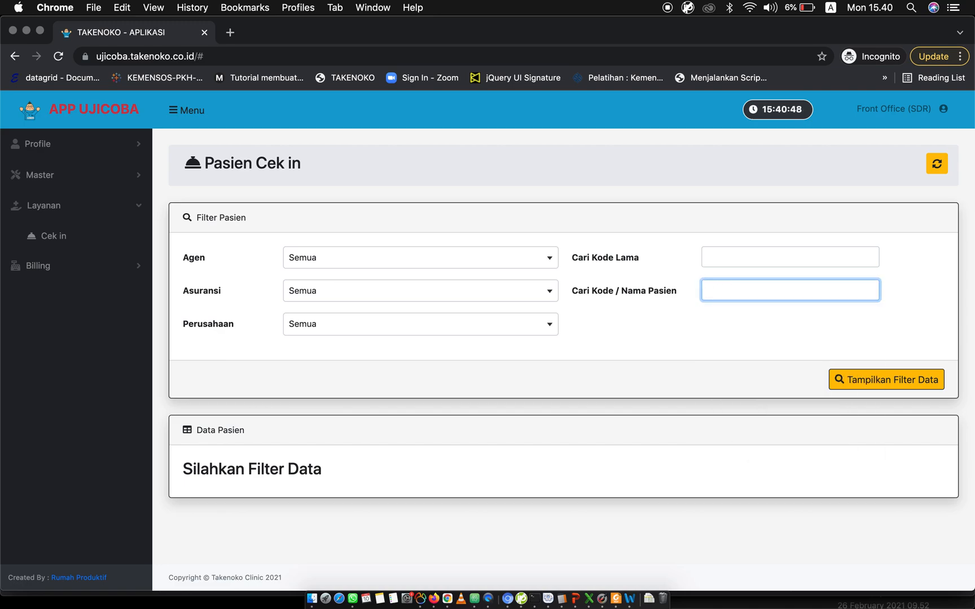
{"action": "type", "text": "1234"}
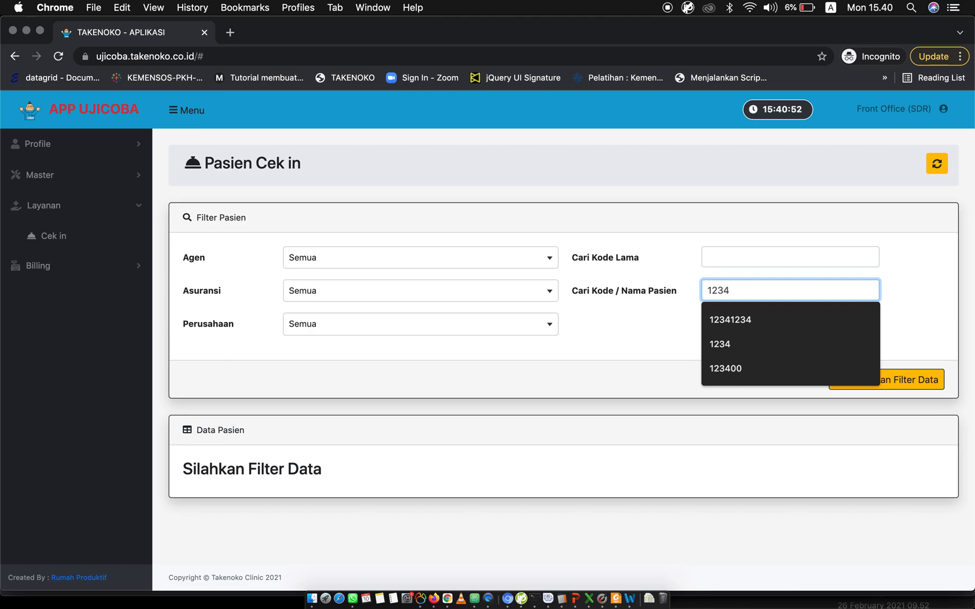
{"action": "key", "text": "BackSpace"}
{"action": "key", "text": "BackSpace"}
{"action": "key", "text": "BackSpace"}
Filter the check-in patients by the new patient's old code, and clear the filter to list all patients.
{"action": "left_click", "coordinate": [755, 254]}
{"action": "type", "text": "1234"}
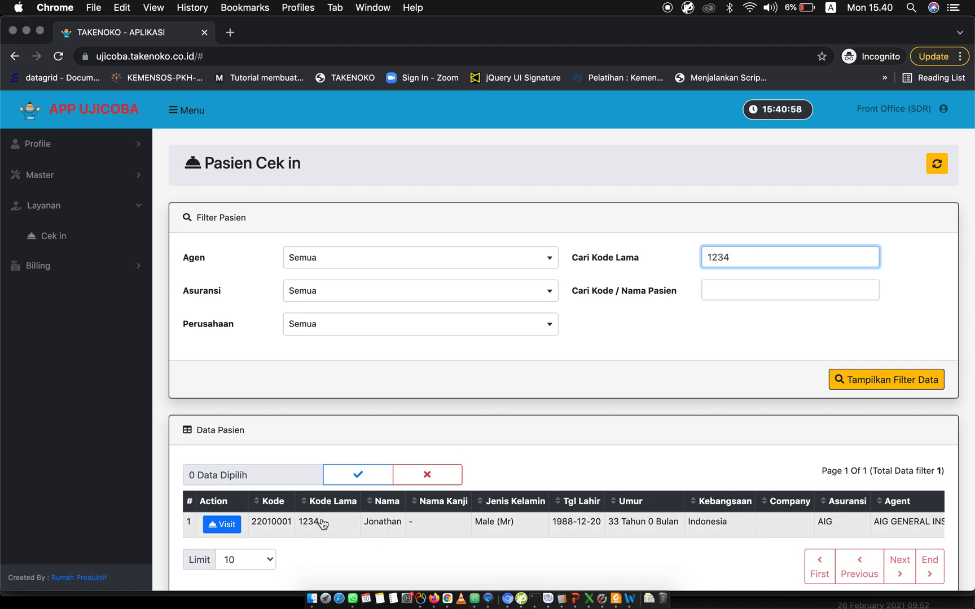
{"action": "double_click", "coordinate": [729, 256]}
{"action": "key", "text": "BackSpace"}
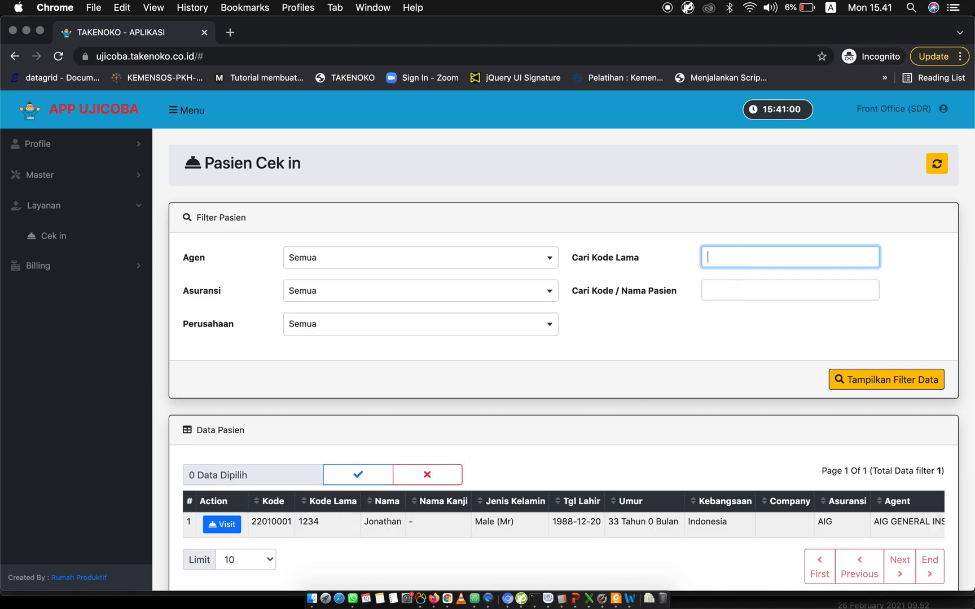
{"action": "left_click", "coordinate": [843, 377]}
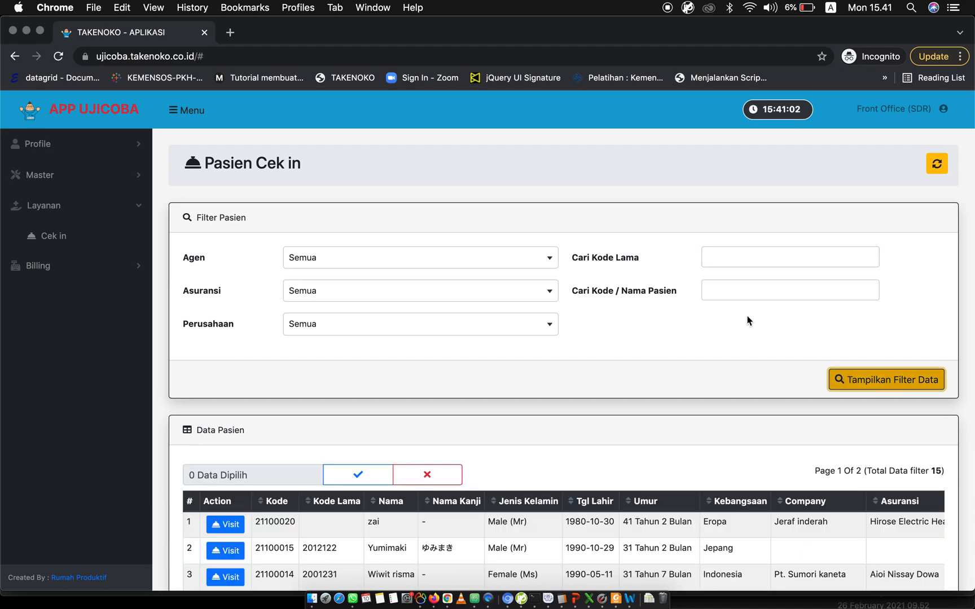
Search the check-in patients by the beginning of the patient code, and by the name fragment "jo".
{"action": "left_click", "coordinate": [735, 287]}
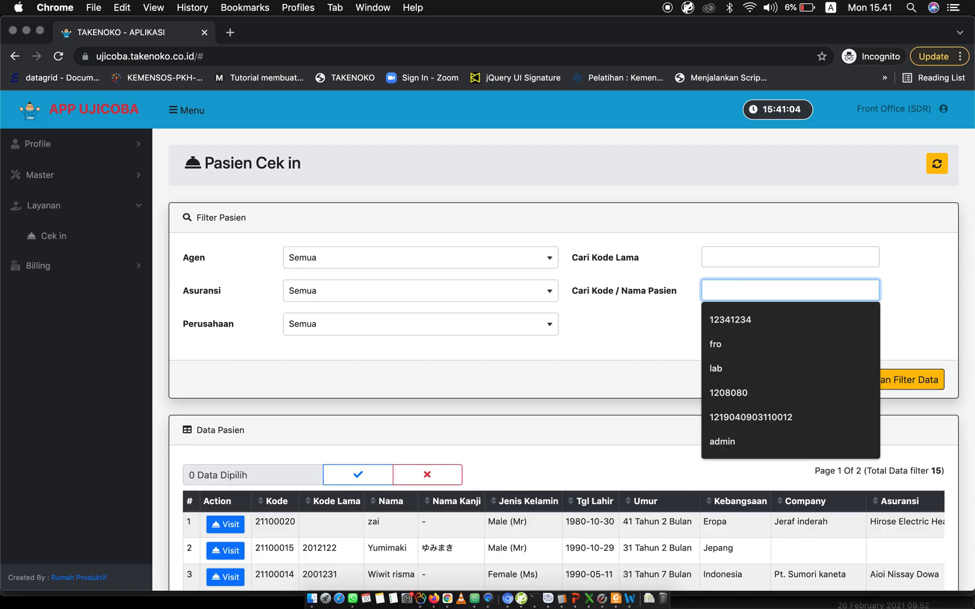
{"action": "type", "text": "2201"}
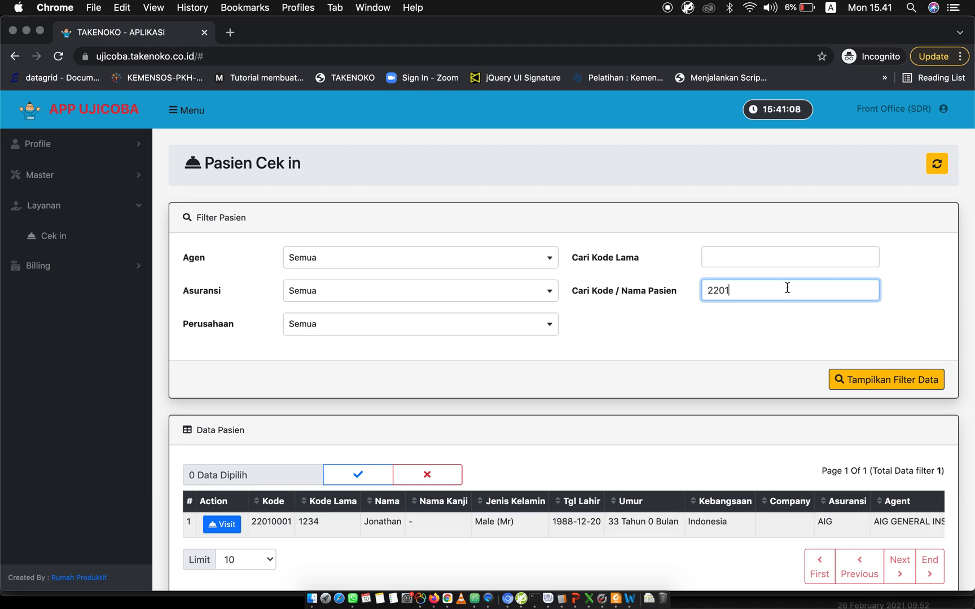
{"action": "double_click", "coordinate": [738, 289]}
{"action": "key", "text": "BackSpace"}
{"action": "type", "text": "jon"}
Search the check-in patients by the name fragment "an".
{"action": "double_click", "coordinate": [723, 287]}
{"action": "type", "text": "a"}
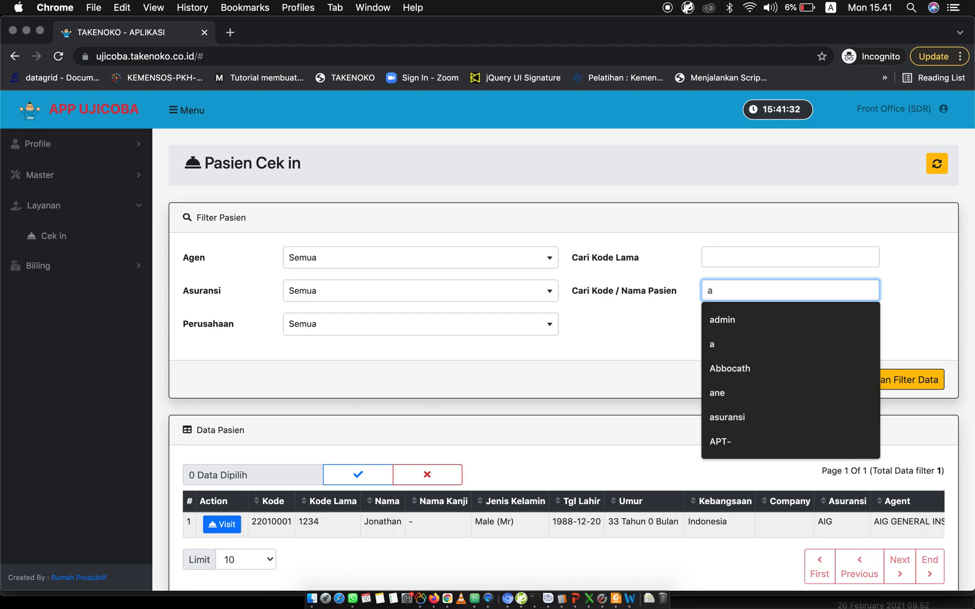
{"action": "type", "text": "n"}
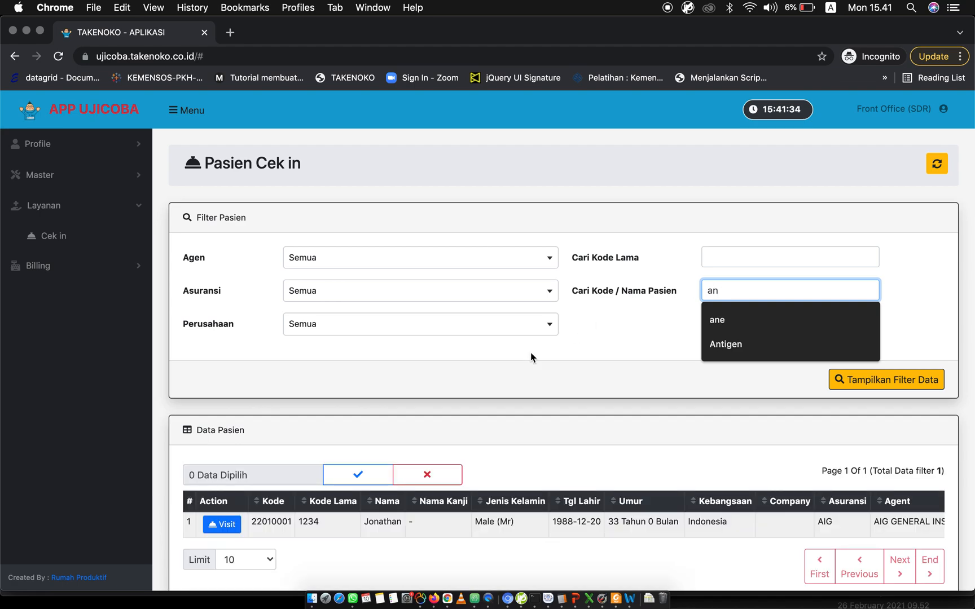
{"action": "left_click", "coordinate": [580, 407]}
{"action": "left_click", "coordinate": [737, 292]}
{"action": "left_click", "coordinate": [534, 387]}
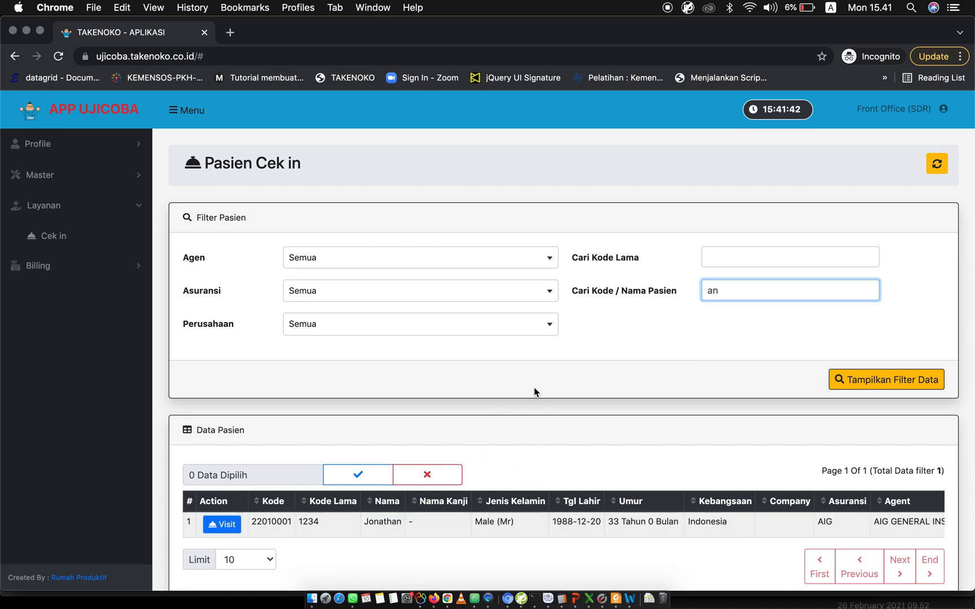
Search the check-in patients by the name fragment "nat", and clear the search to list all patients.
{"action": "double_click", "coordinate": [738, 289]}
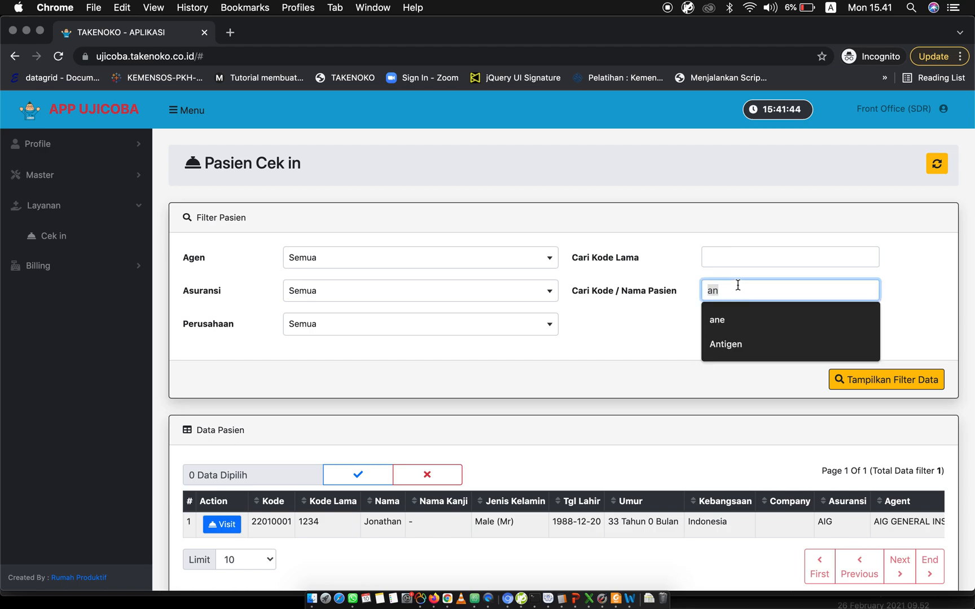
{"action": "type", "text": "nat"}
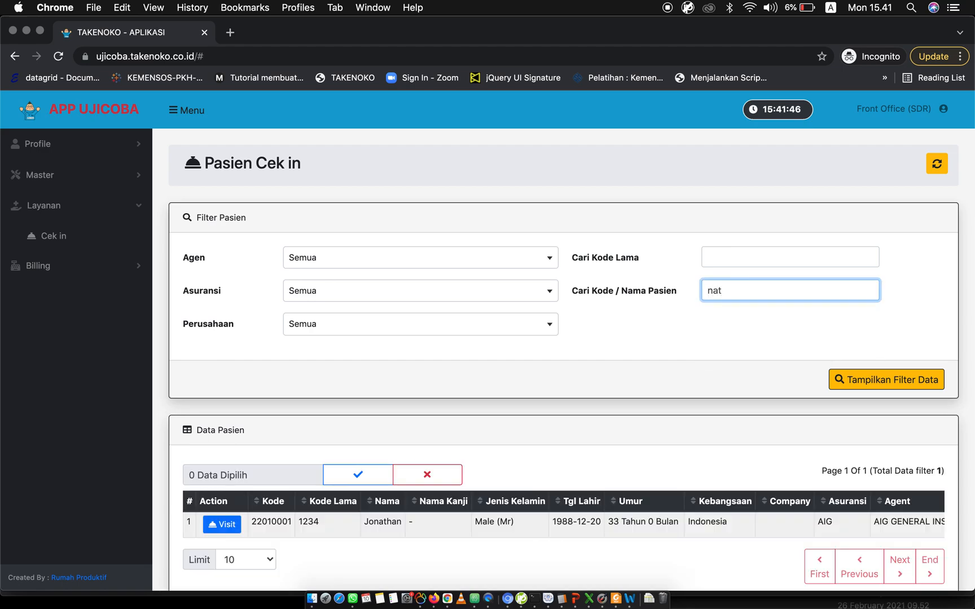
{"action": "left_click", "coordinate": [569, 367]}
{"action": "double_click", "coordinate": [740, 293]}
{"action": "key", "text": "BackSpace"}
{"action": "left_click", "coordinate": [875, 376]}
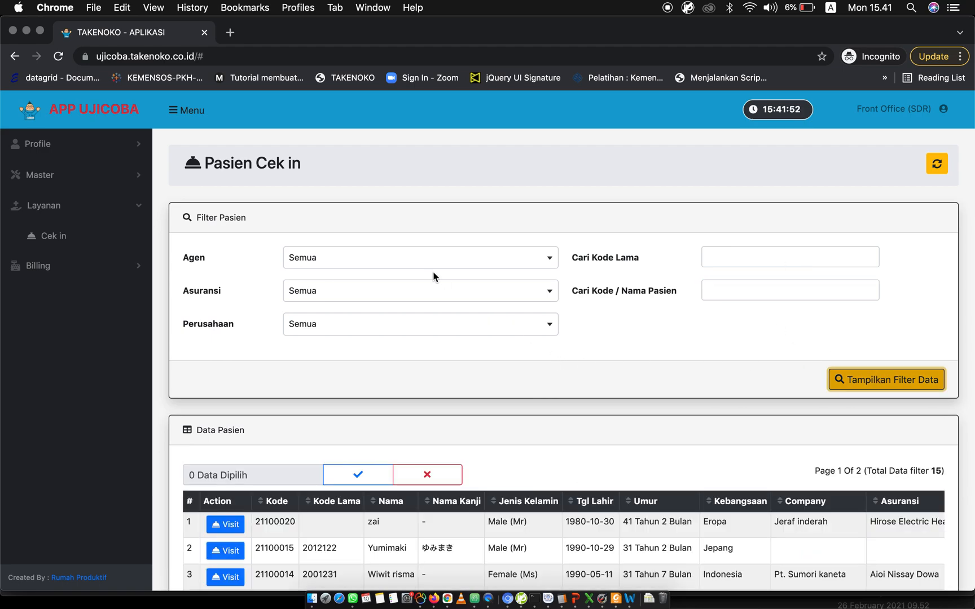
Check the agent filter's options, keeping it at Semua, and look through the check-in patient list.
{"action": "left_click", "coordinate": [422, 260]}
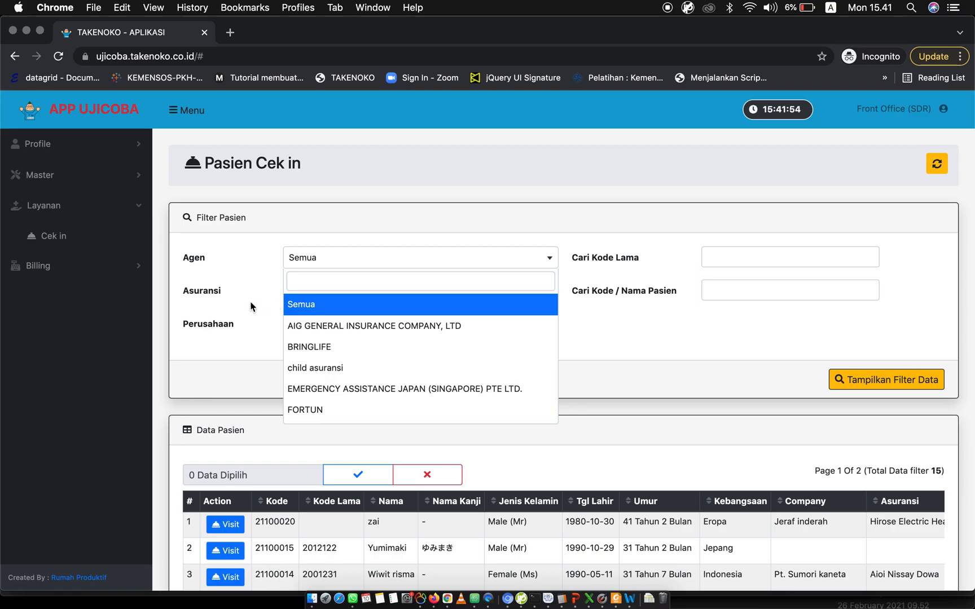
{"action": "left_click", "coordinate": [339, 303]}
{"action": "scroll", "coordinate": [578, 354], "scroll_direction": "down", "scroll_amount": 10}
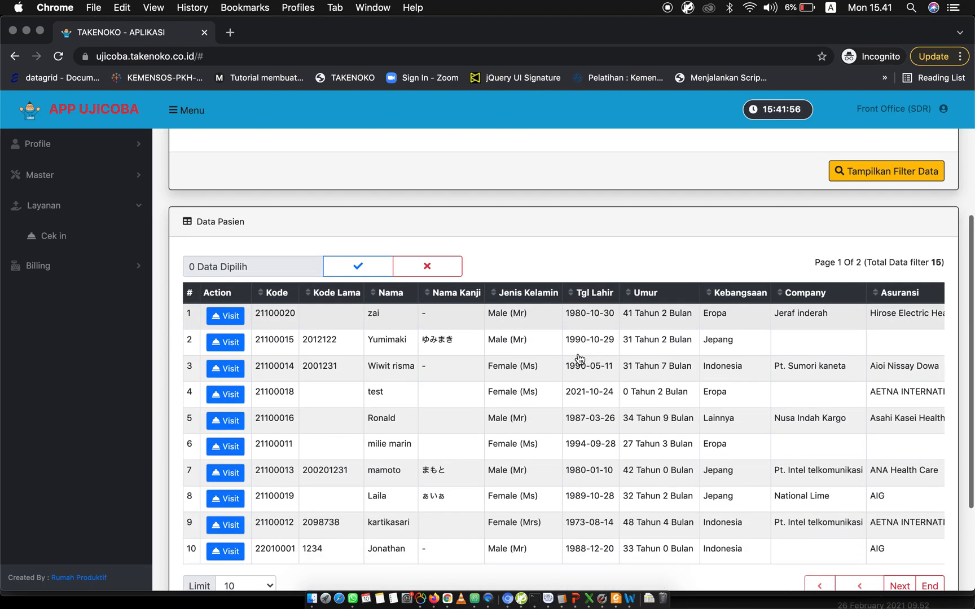
{"action": "scroll", "coordinate": [578, 358], "scroll_direction": "up", "scroll_amount": 10}
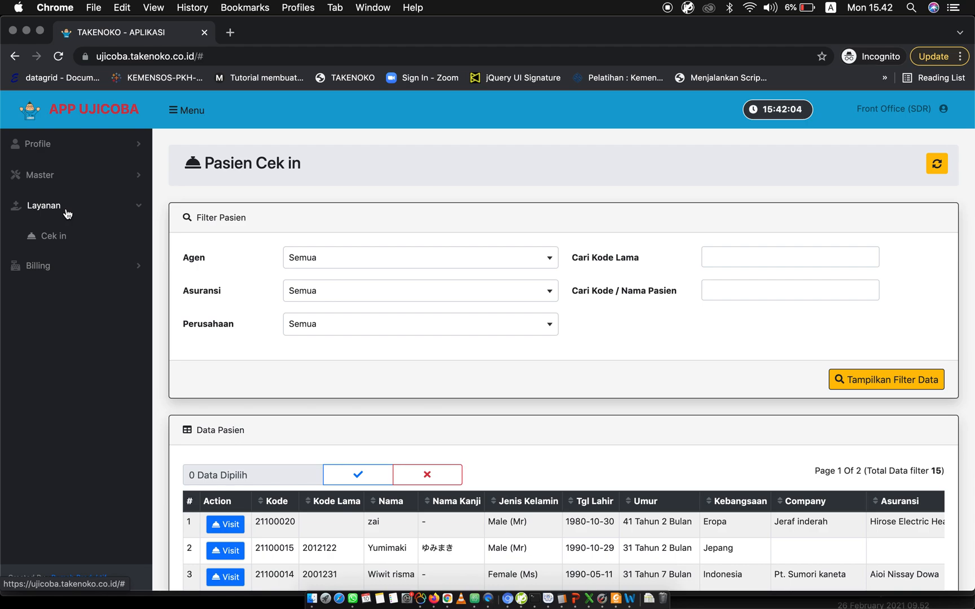
{"action": "left_click", "coordinate": [68, 214]}
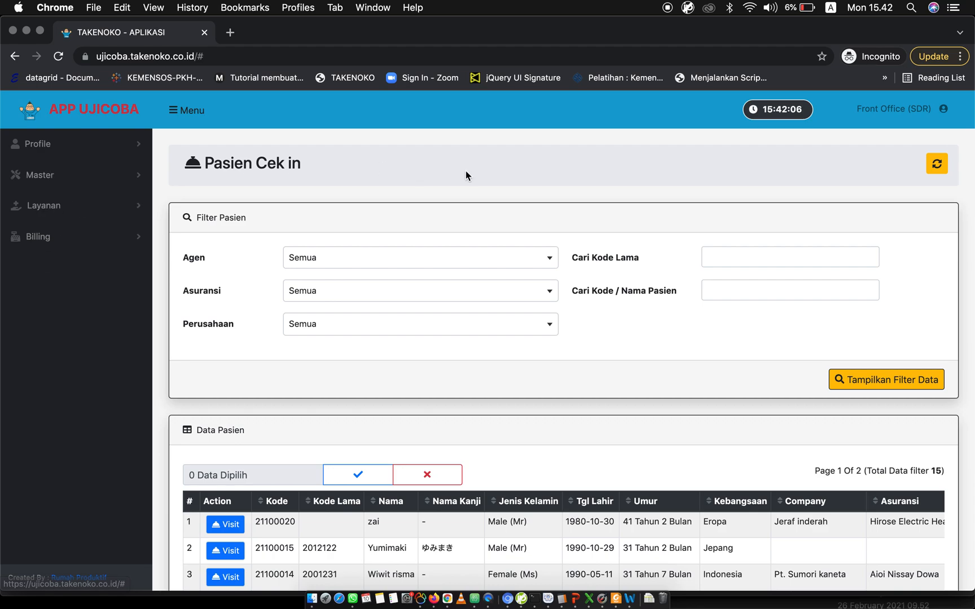